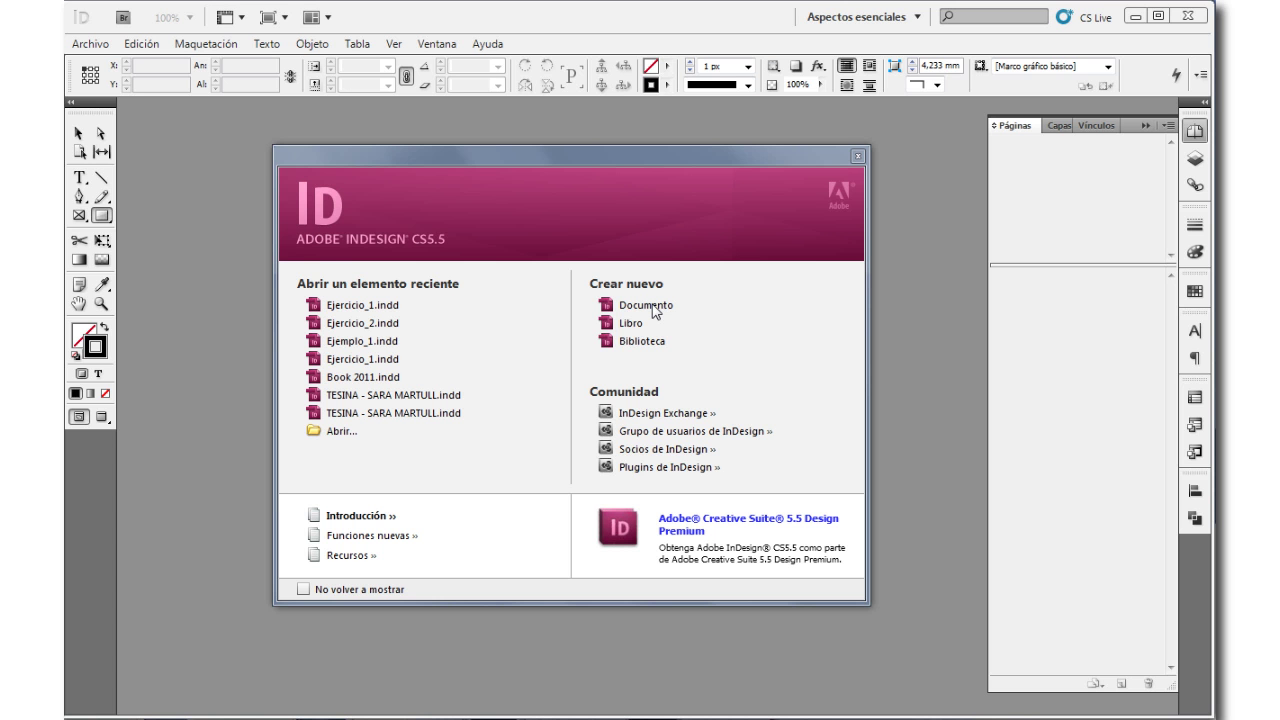
Step: Start a new document and set its quality to Web
click(650, 305)
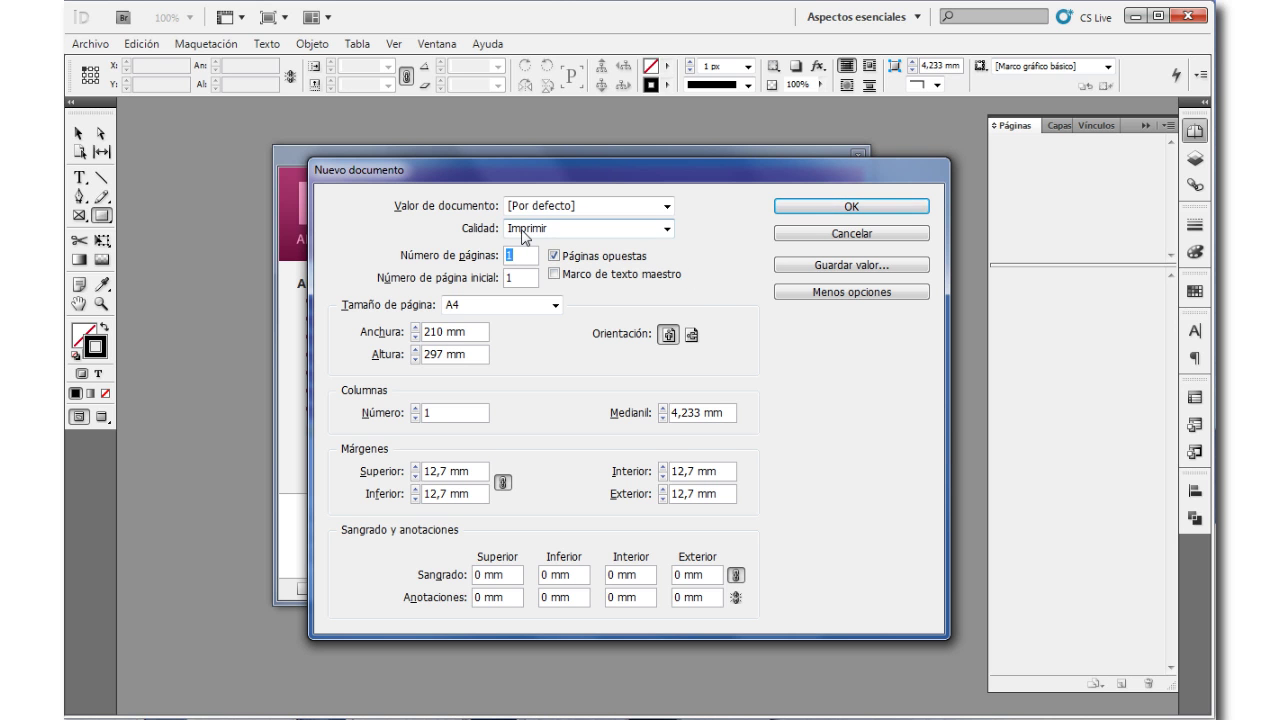
click(670, 230)
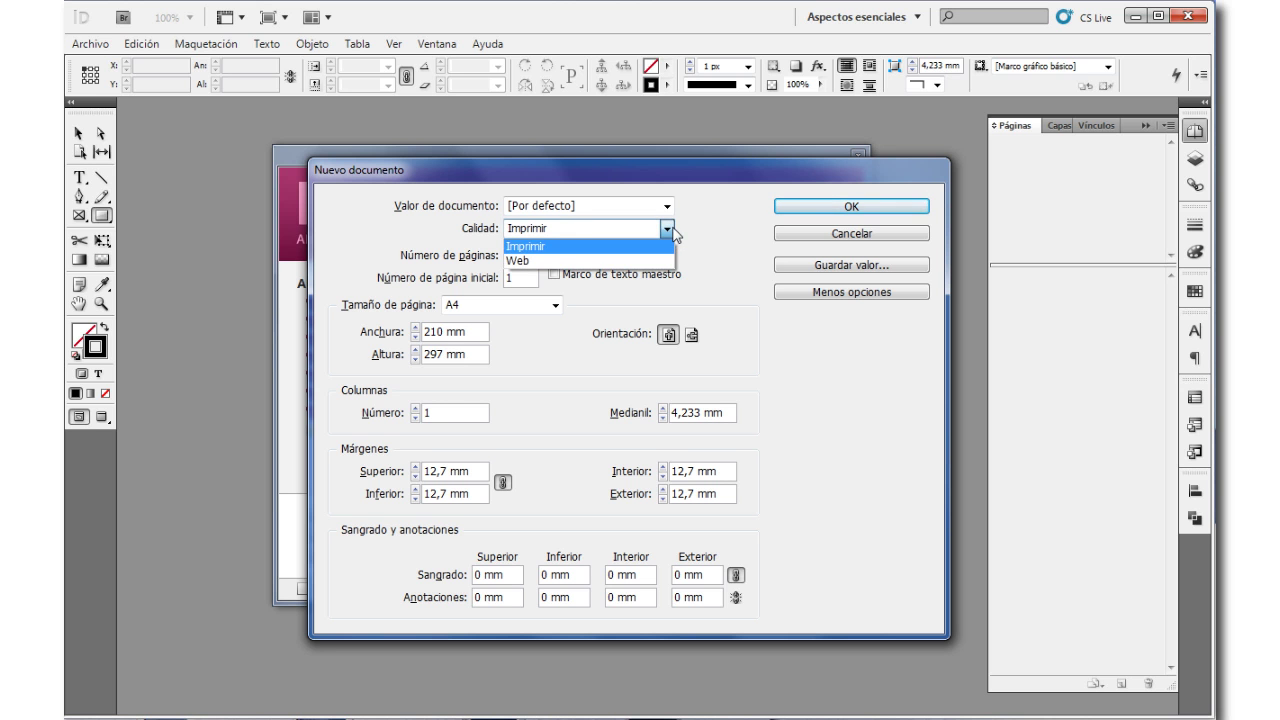
click(608, 260)
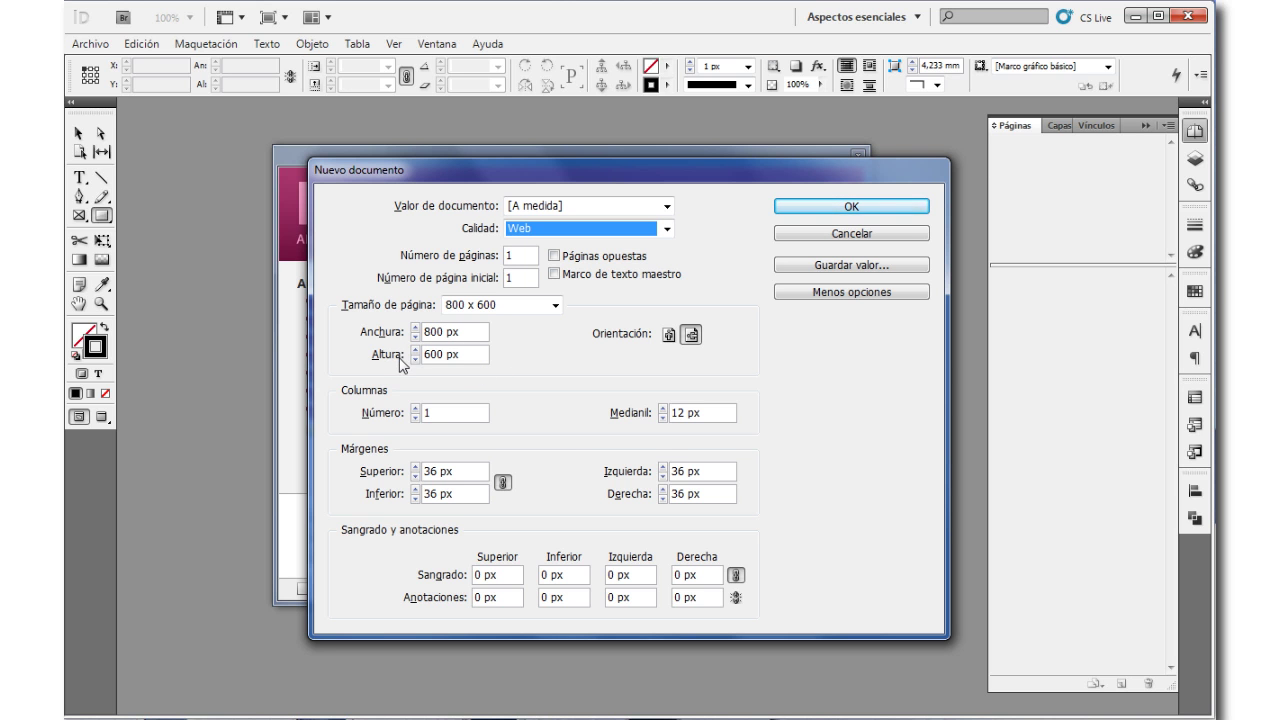
Step: Set the new document's page height to 800 px
click(556, 307)
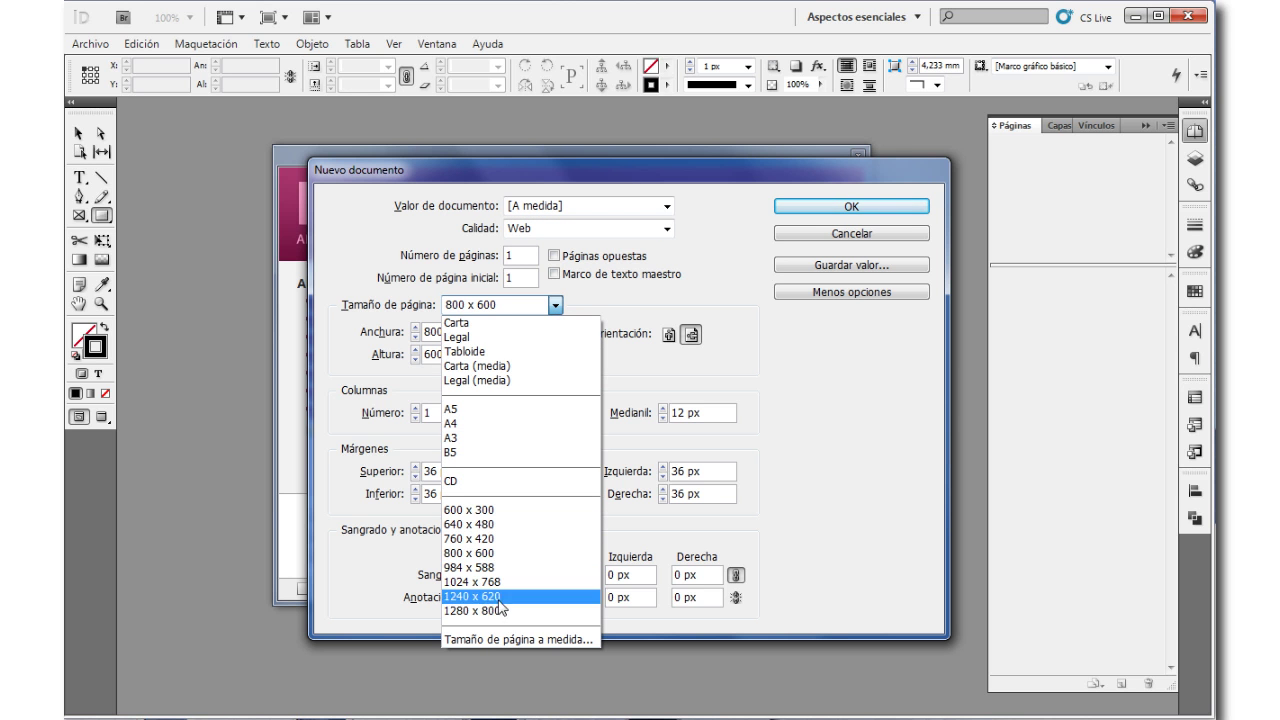
click(604, 309)
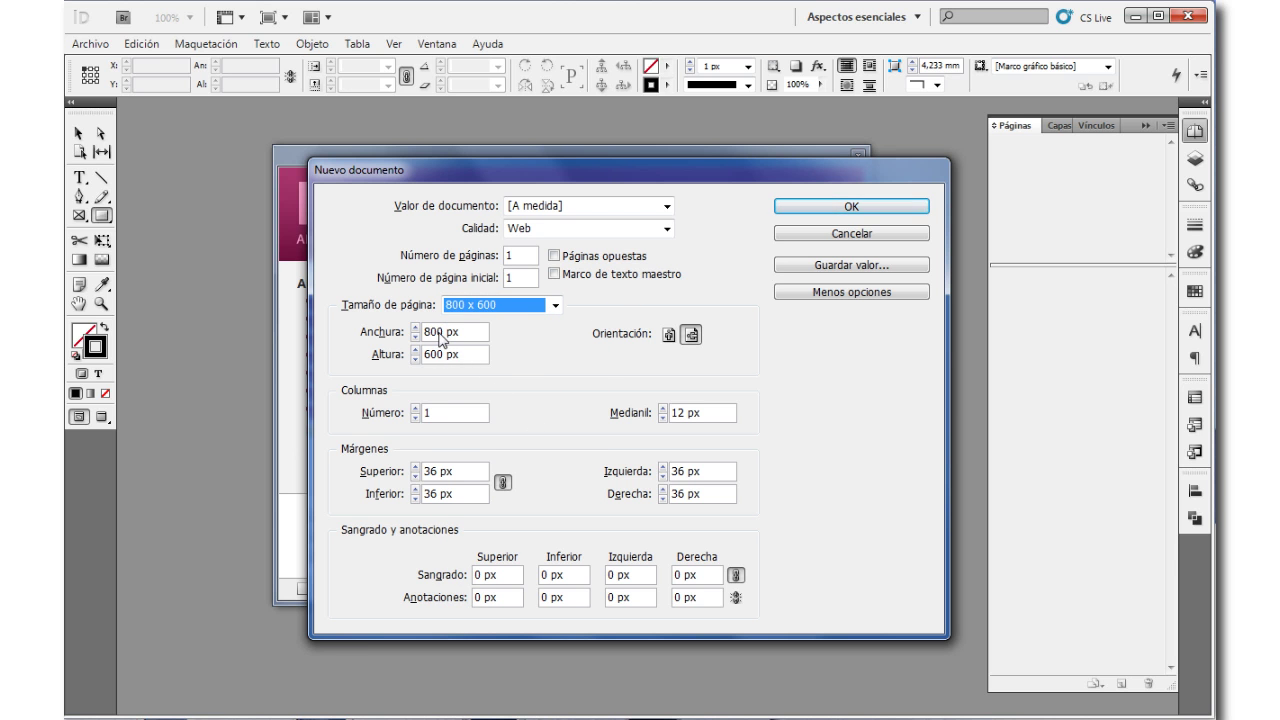
click(442, 354)
double_click(443, 355)
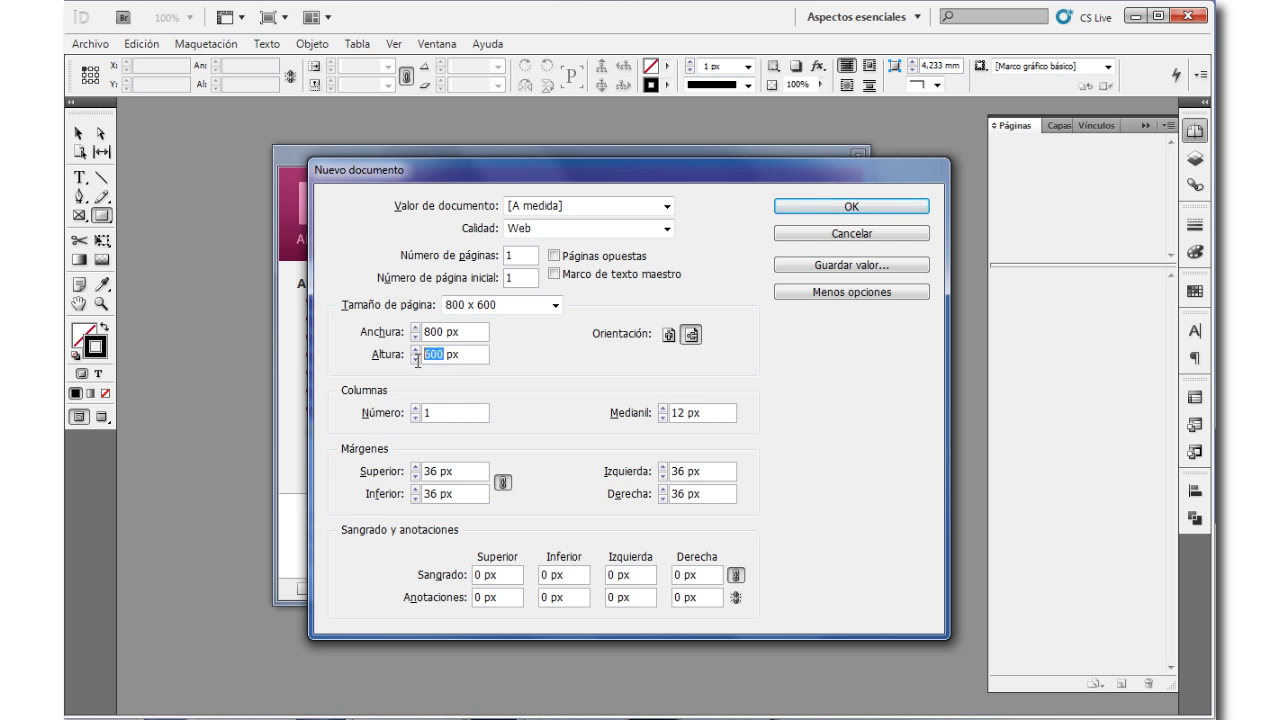
text(800)
Step: Give the new document 2 columns, collapse the bleed and slug options, and create it
click(415, 409)
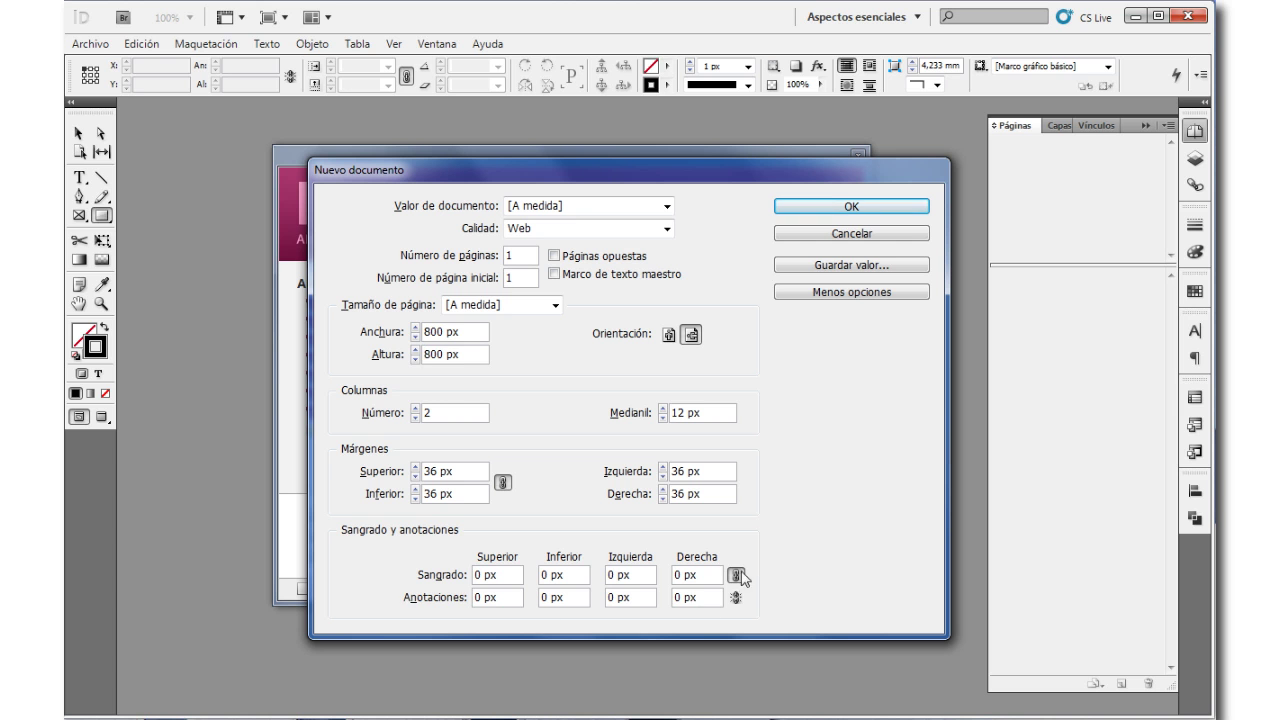
click(866, 293)
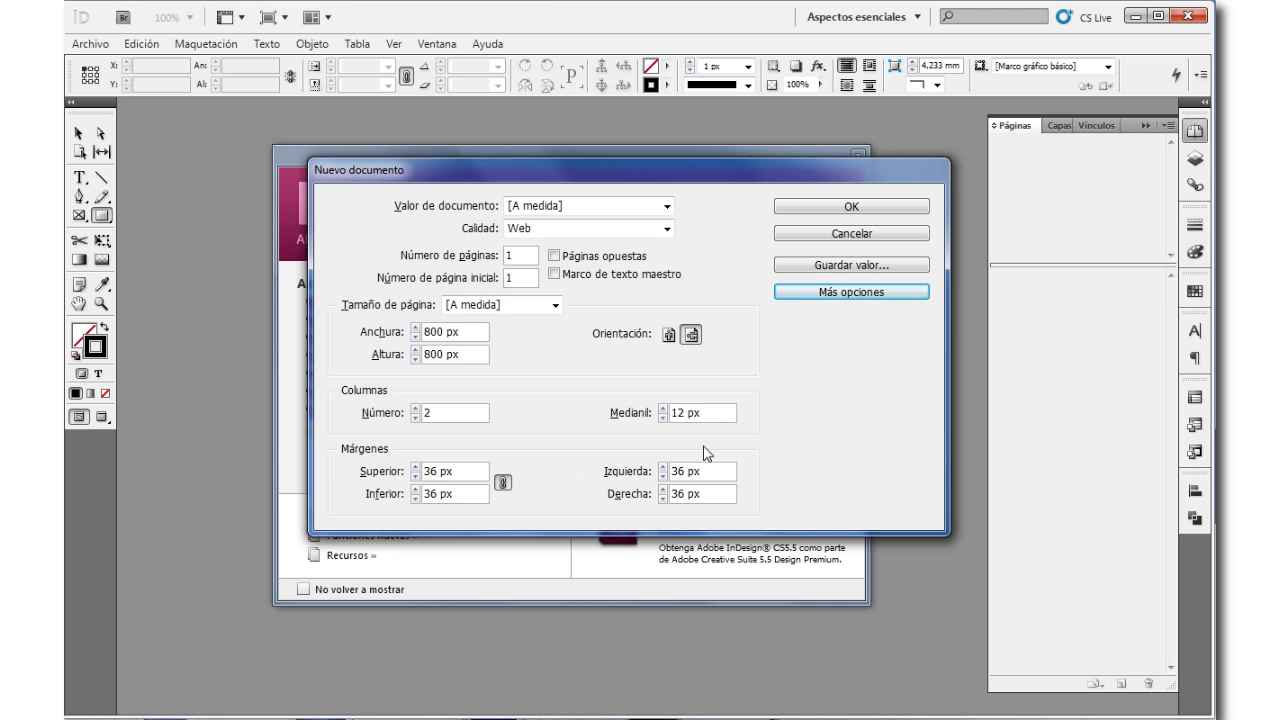
click(836, 208)
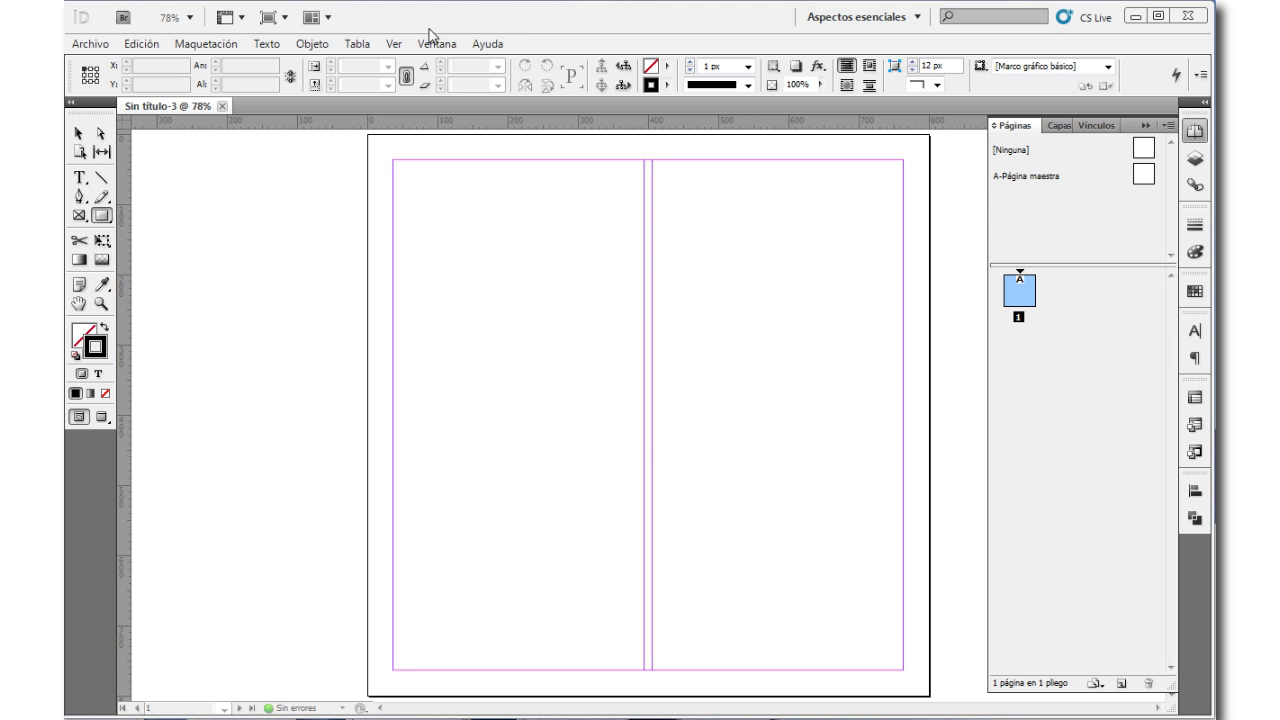
click(491, 8)
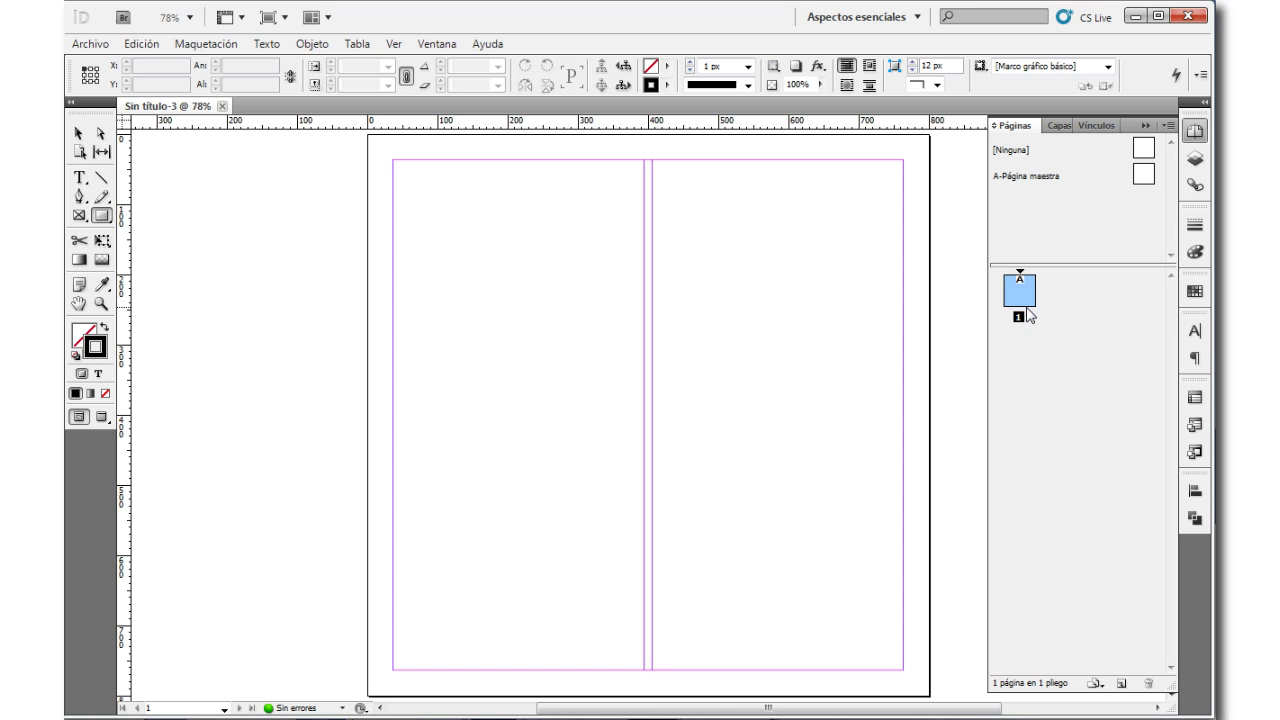
Step: Add three pages after page 1
click(1121, 683)
click(1121, 683)
click(1121, 683)
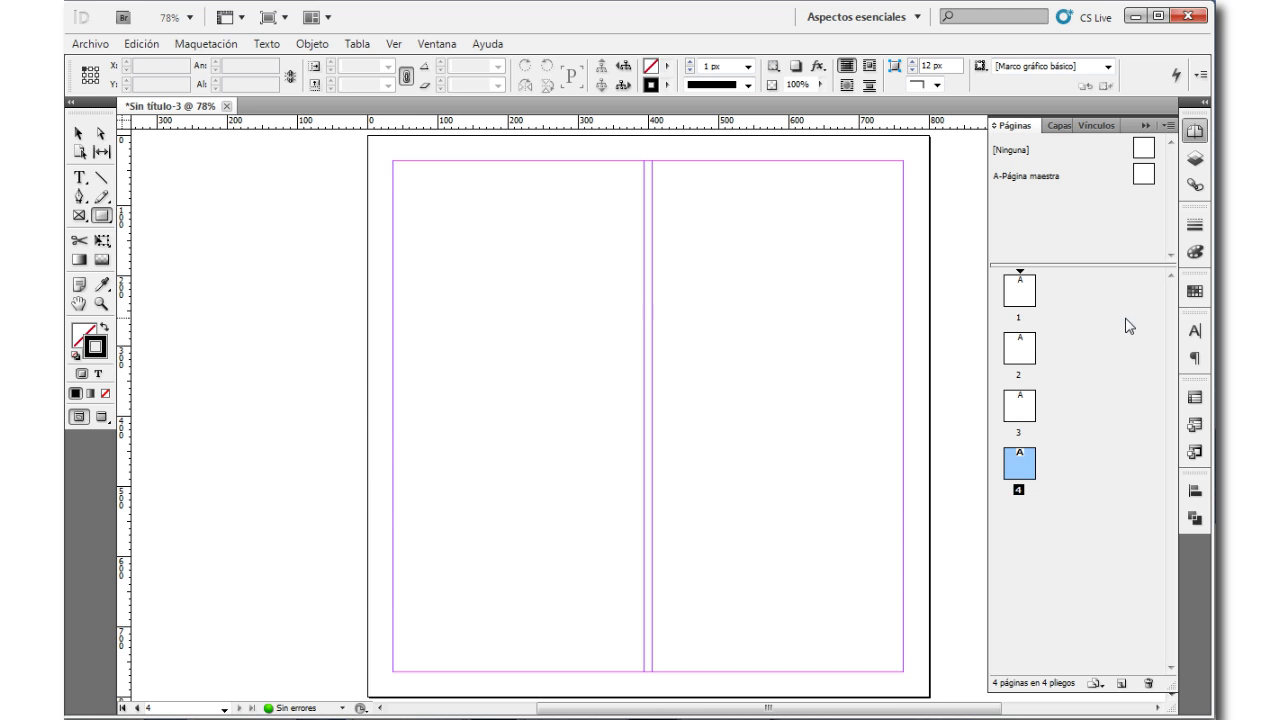
Step: Undo the three page additions
key(ctrl+z)
key(ctrl+z)
key(ctrl+z)
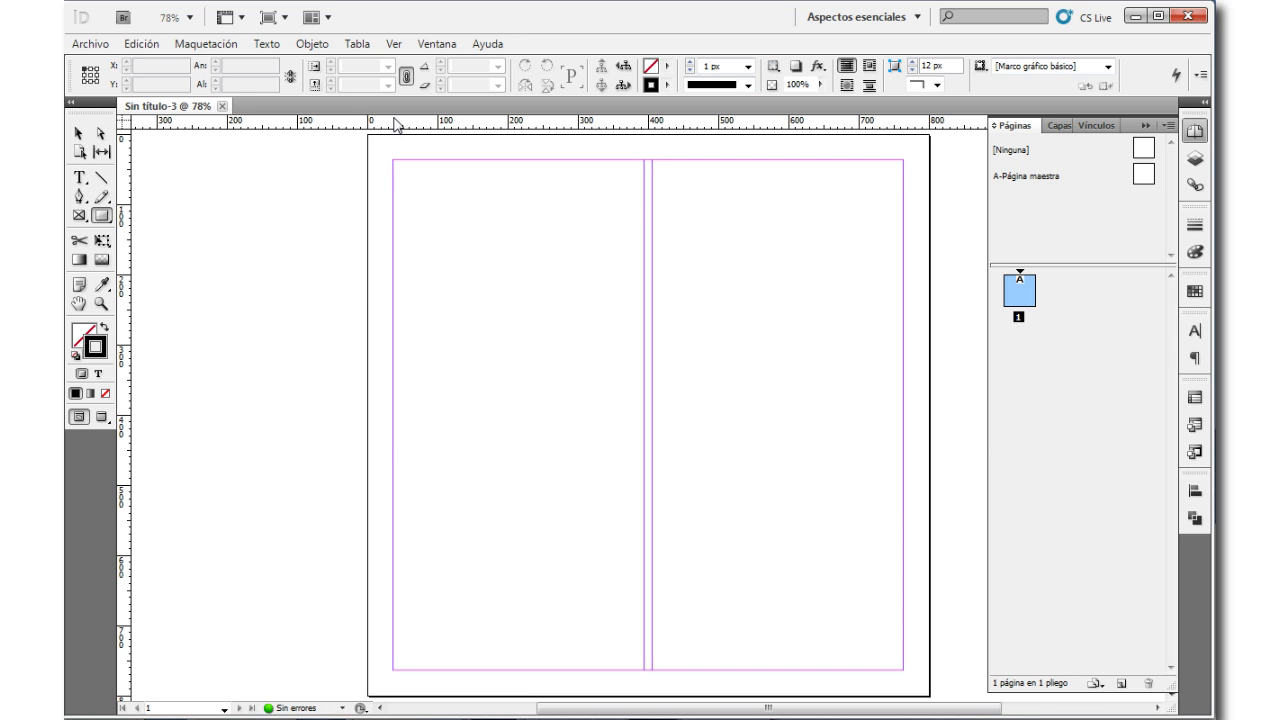
Step: Enable facing pages (Páginas opuestas) in the document setup and apply it
click(102, 45)
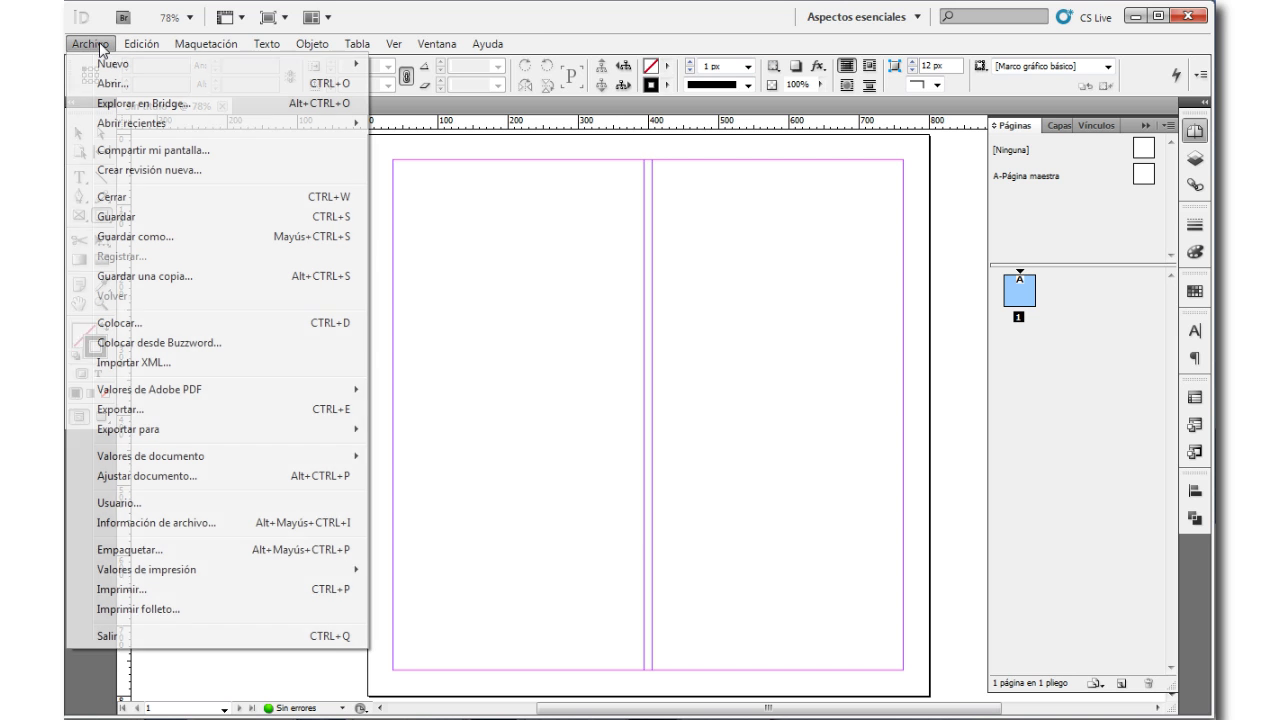
mouse_move(211, 458)
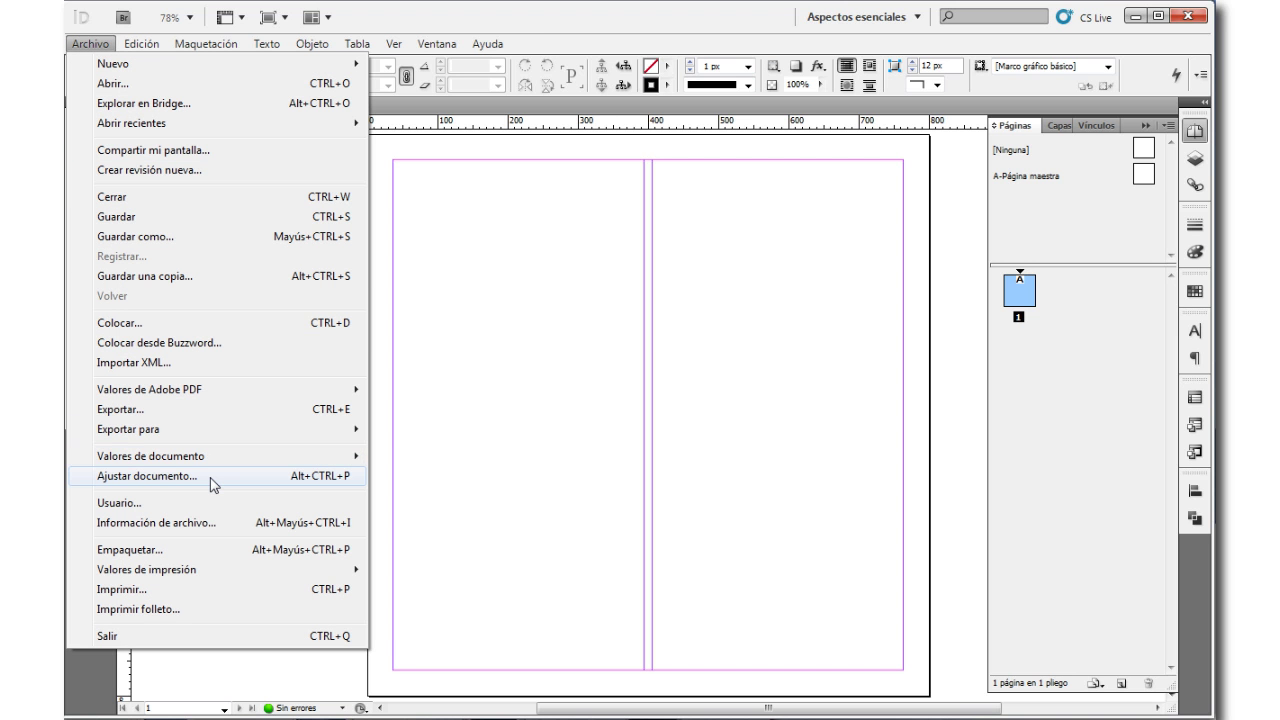
click(213, 484)
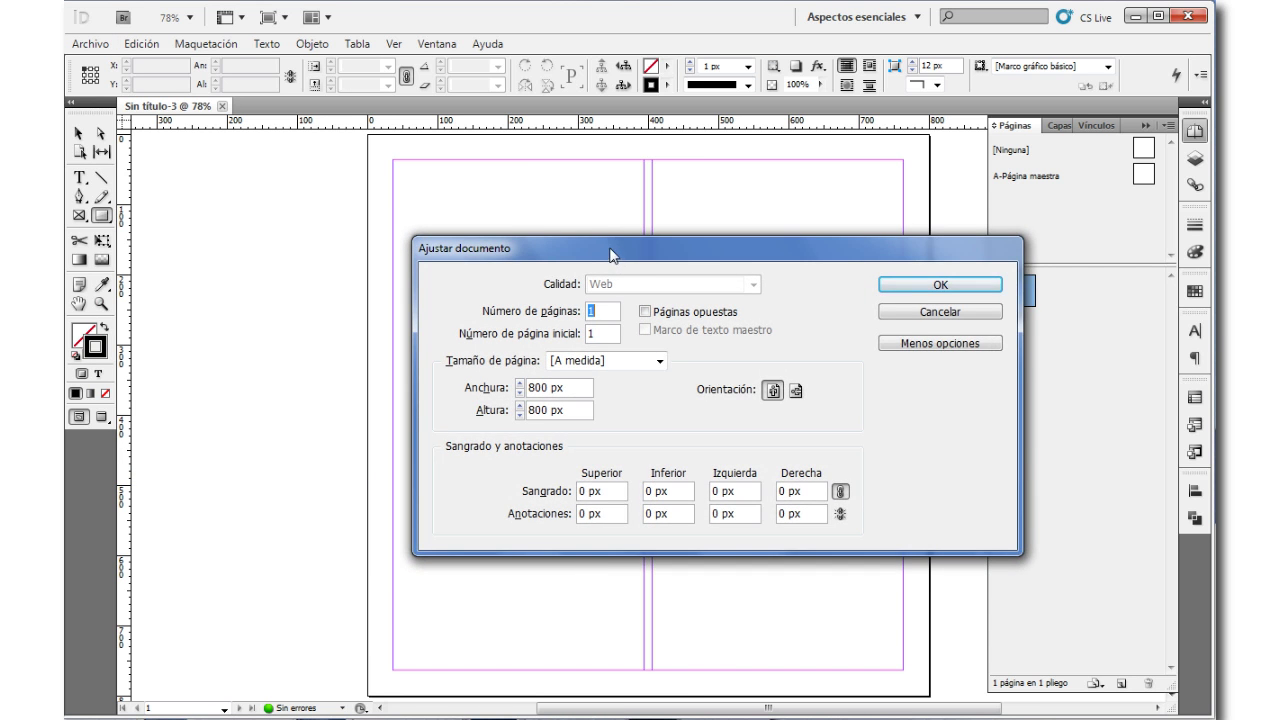
drag(610, 248, 539, 176)
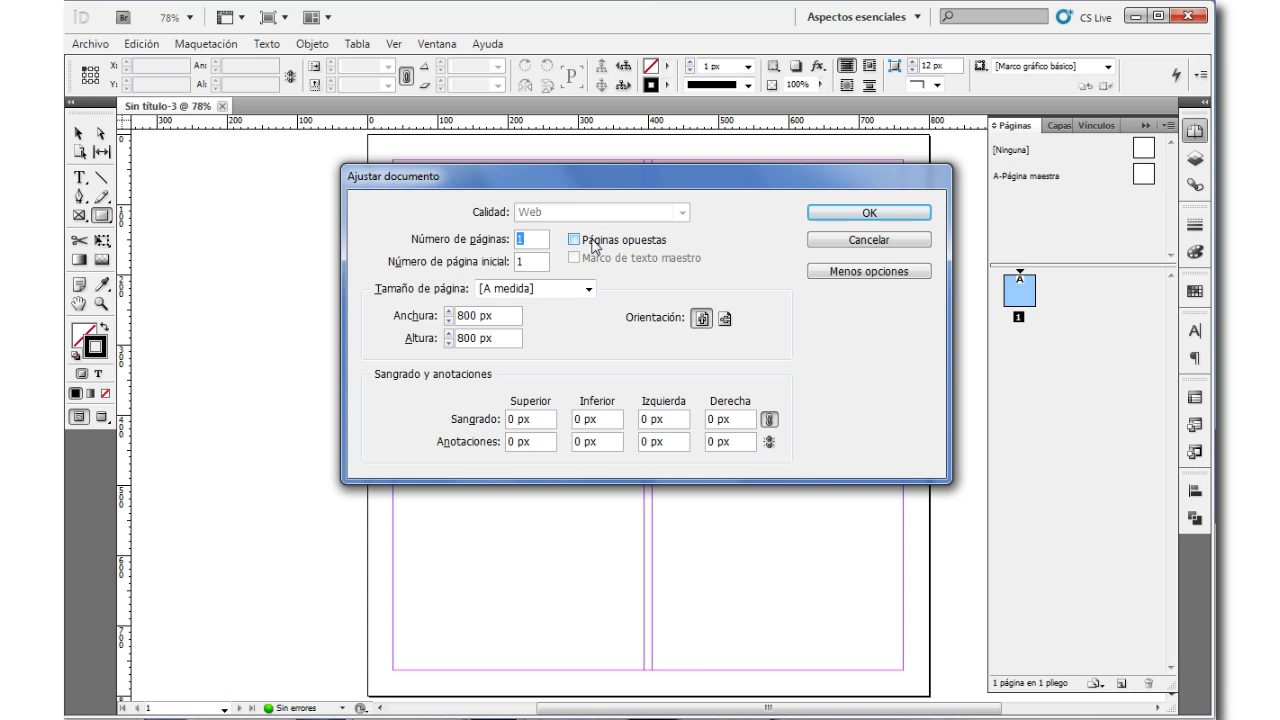
click(574, 240)
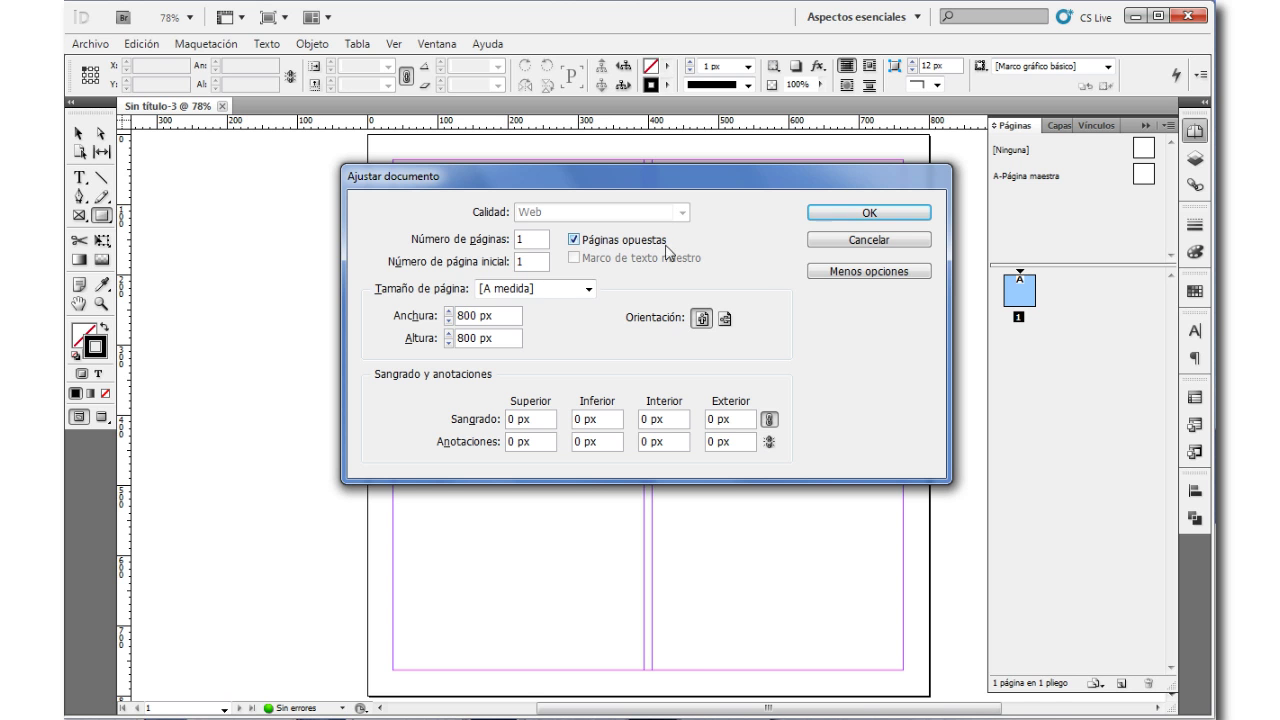
click(867, 213)
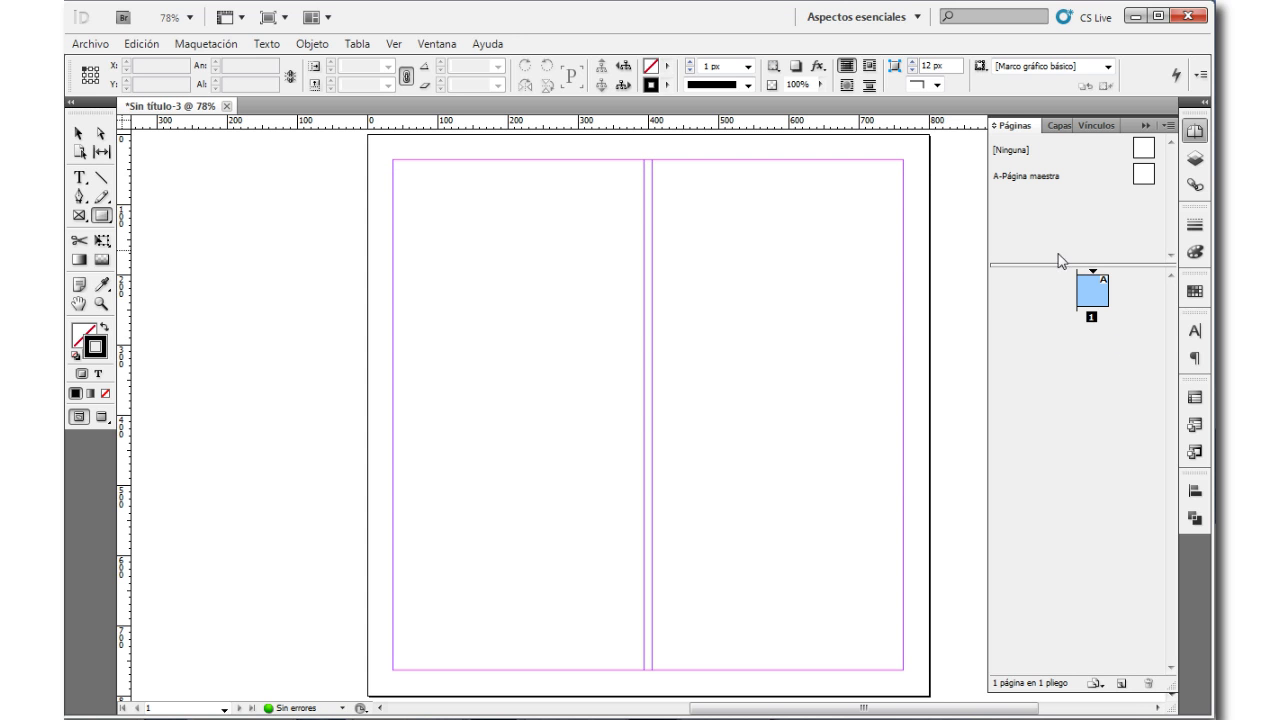
Step: Add four more pages to the facing-pages document
click(1123, 685)
click(1123, 685)
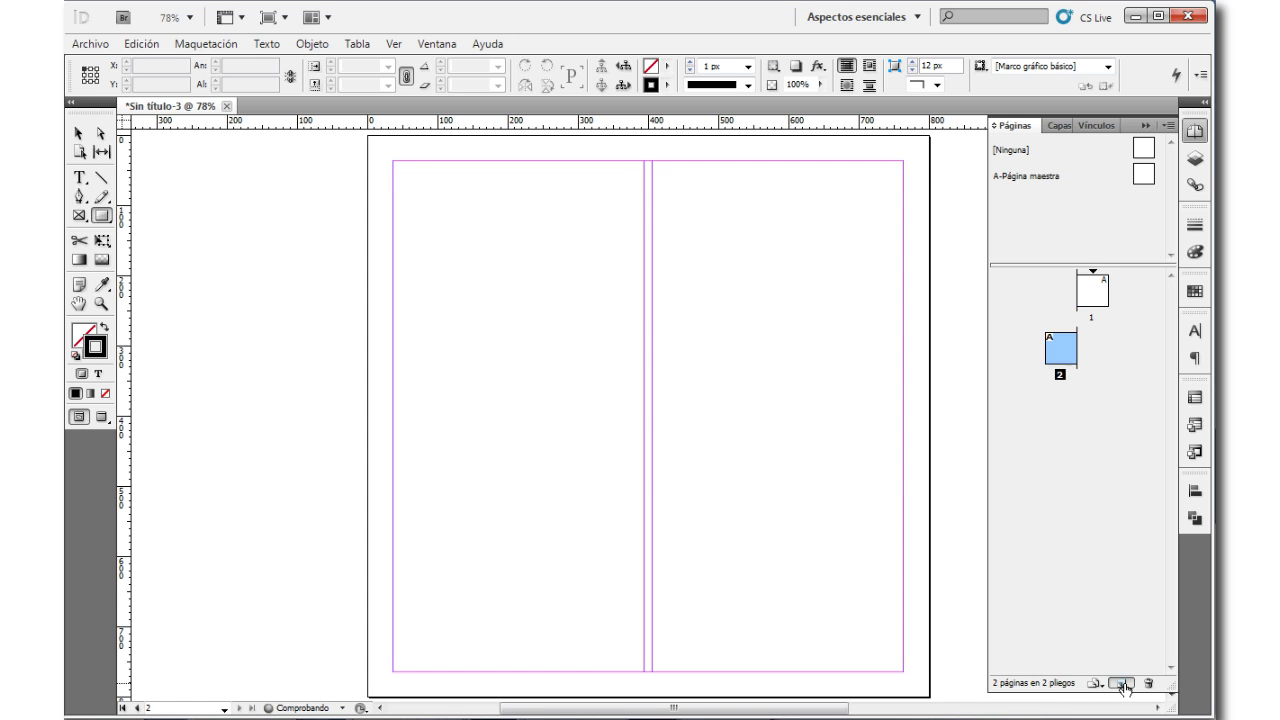
click(1123, 685)
click(1123, 685)
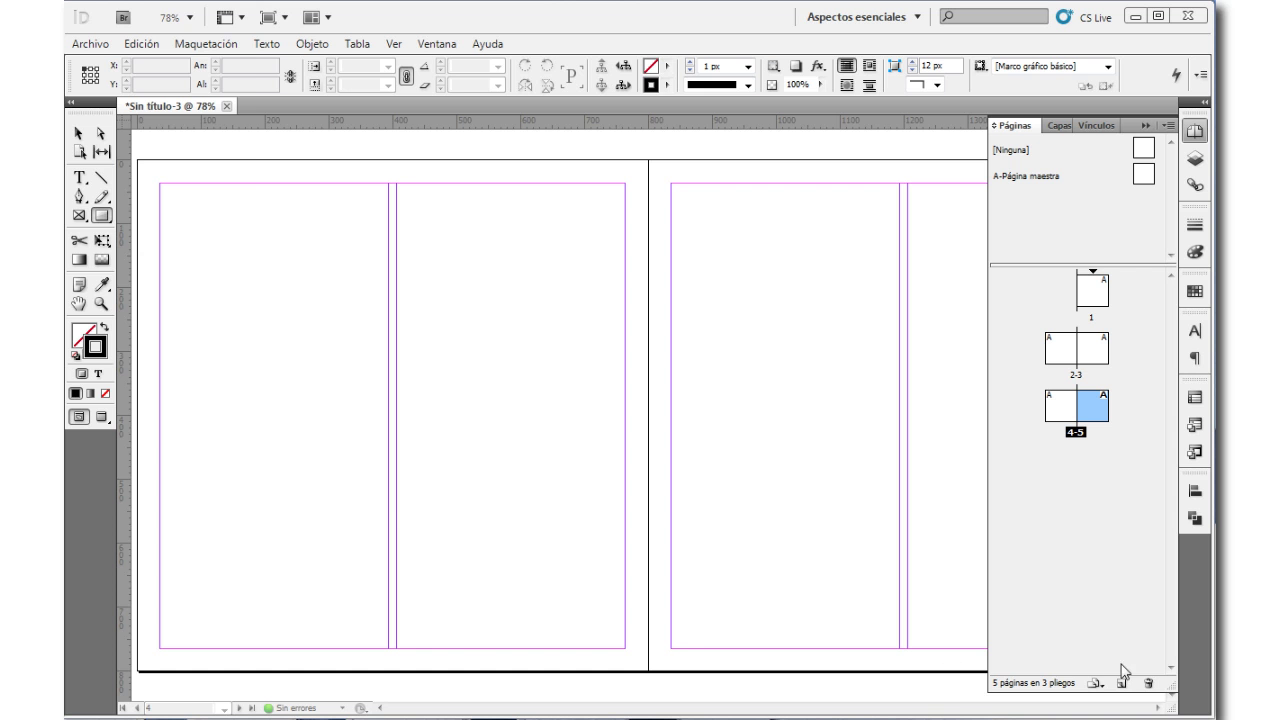
Step: Examine how all the document's pages are arranged in facing spreads at 25% zoom
click(189, 17)
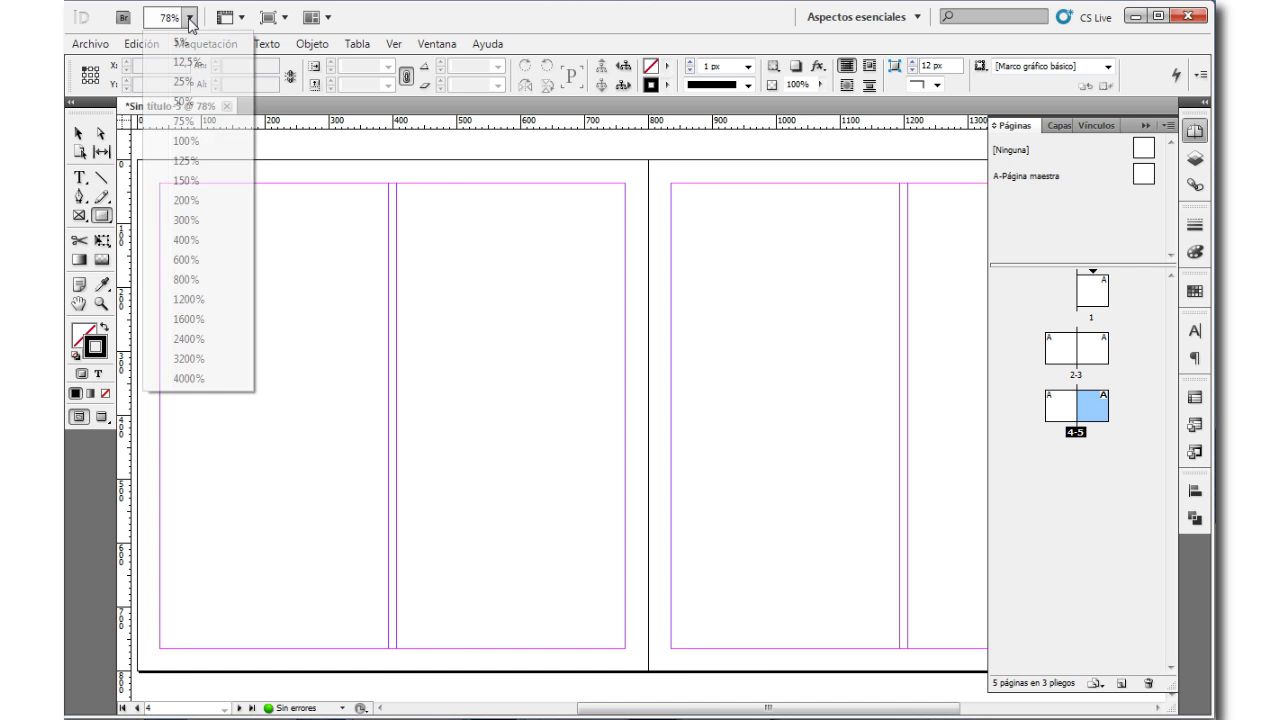
click(198, 88)
scroll(563, 368, up, 3)
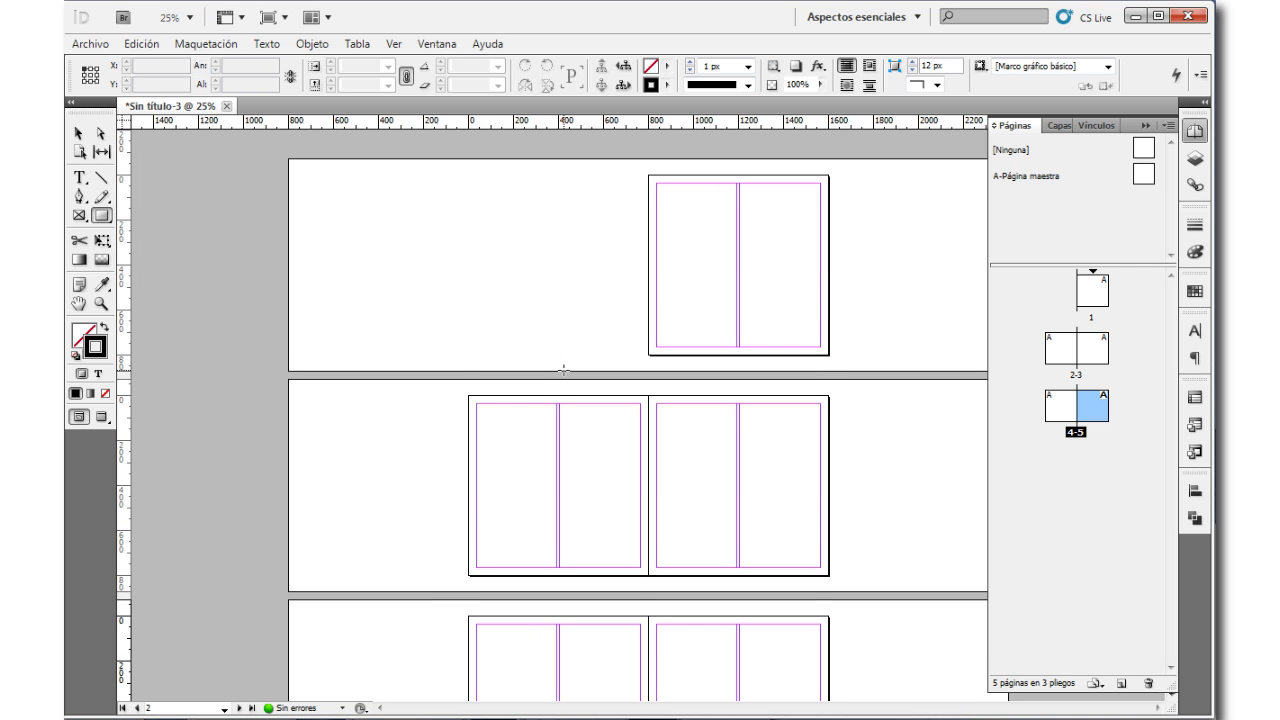
scroll(563, 368, down, 2)
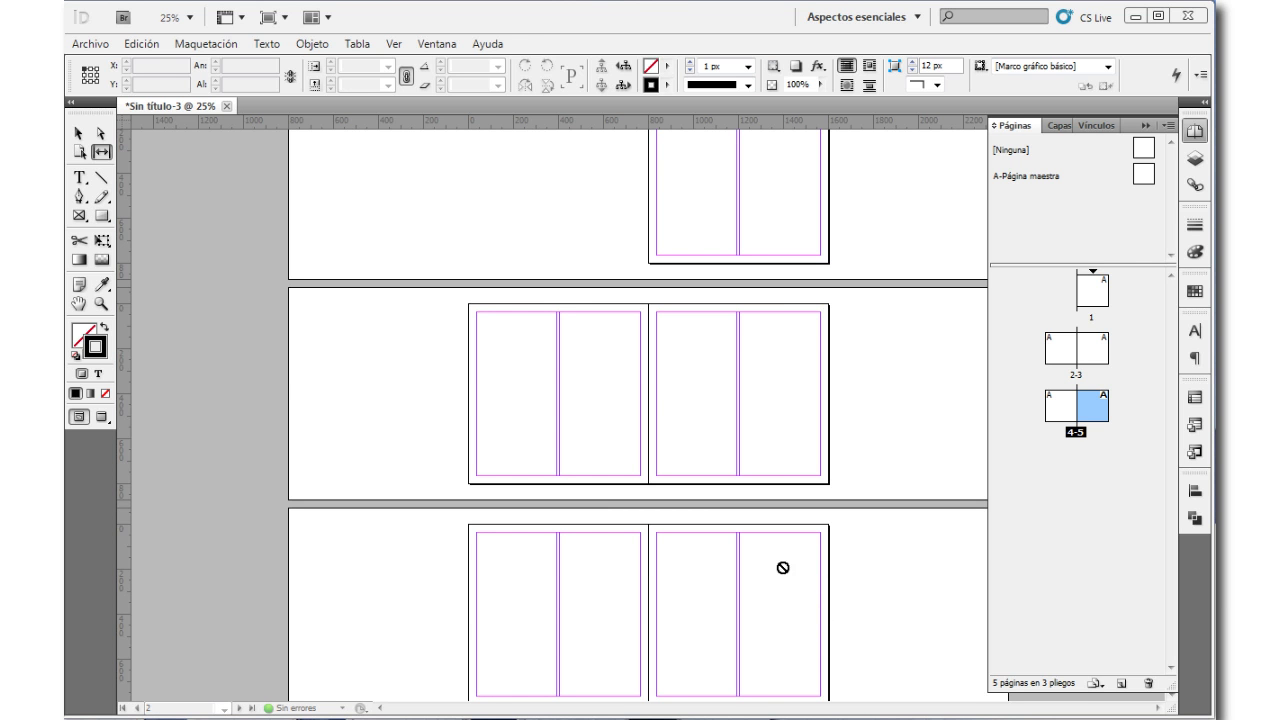
click(688, 9)
scroll(780, 325, up, 2)
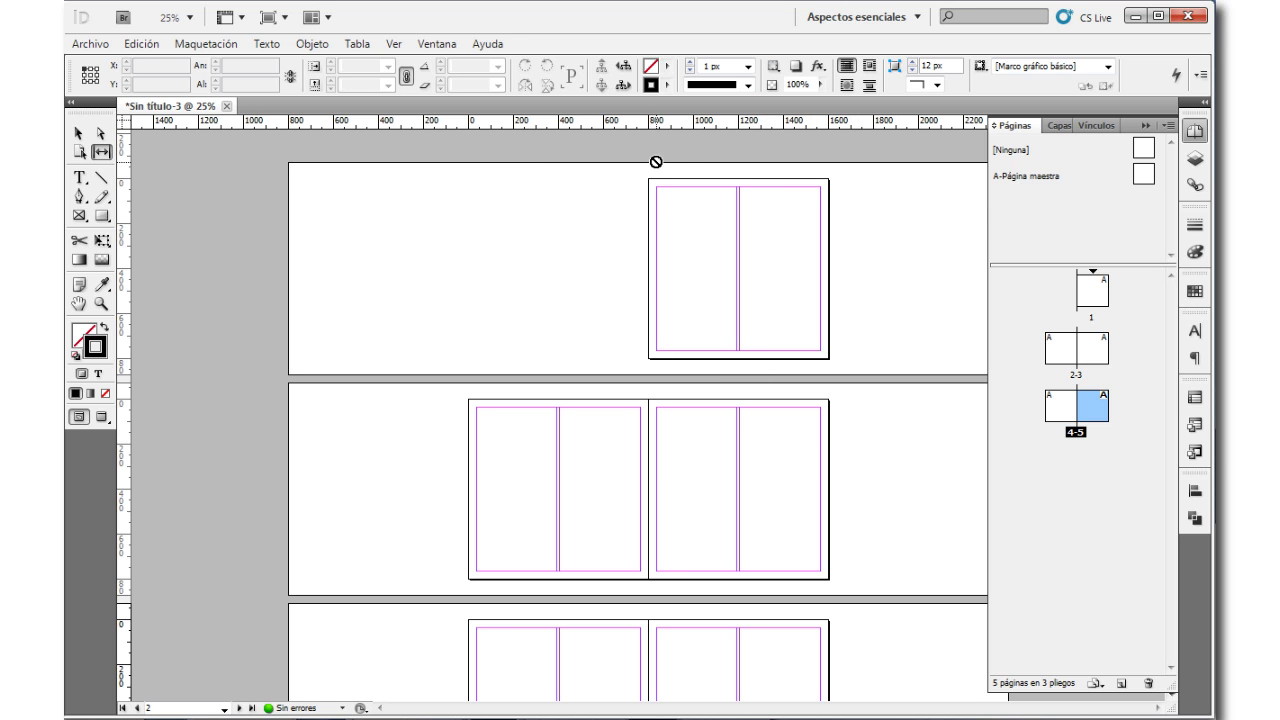
scroll(663, 277, down, 3)
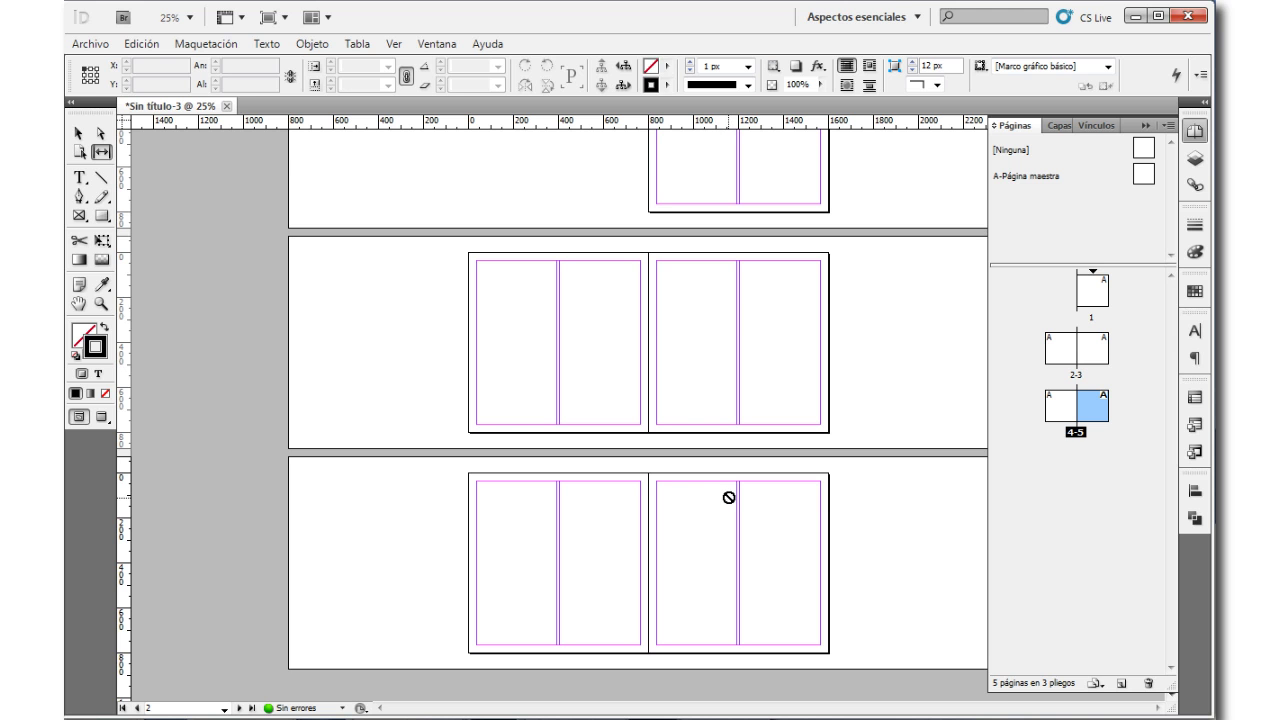
scroll(730, 497, up, 3)
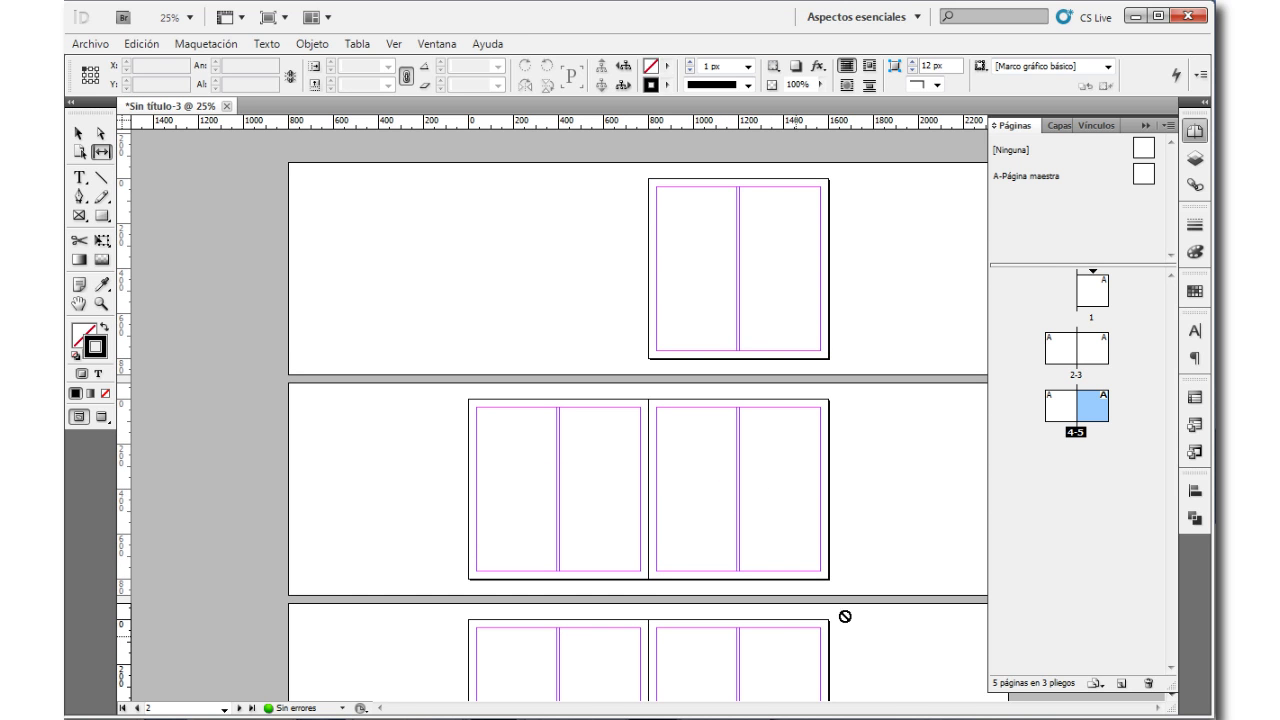
scroll(803, 418, down, 3)
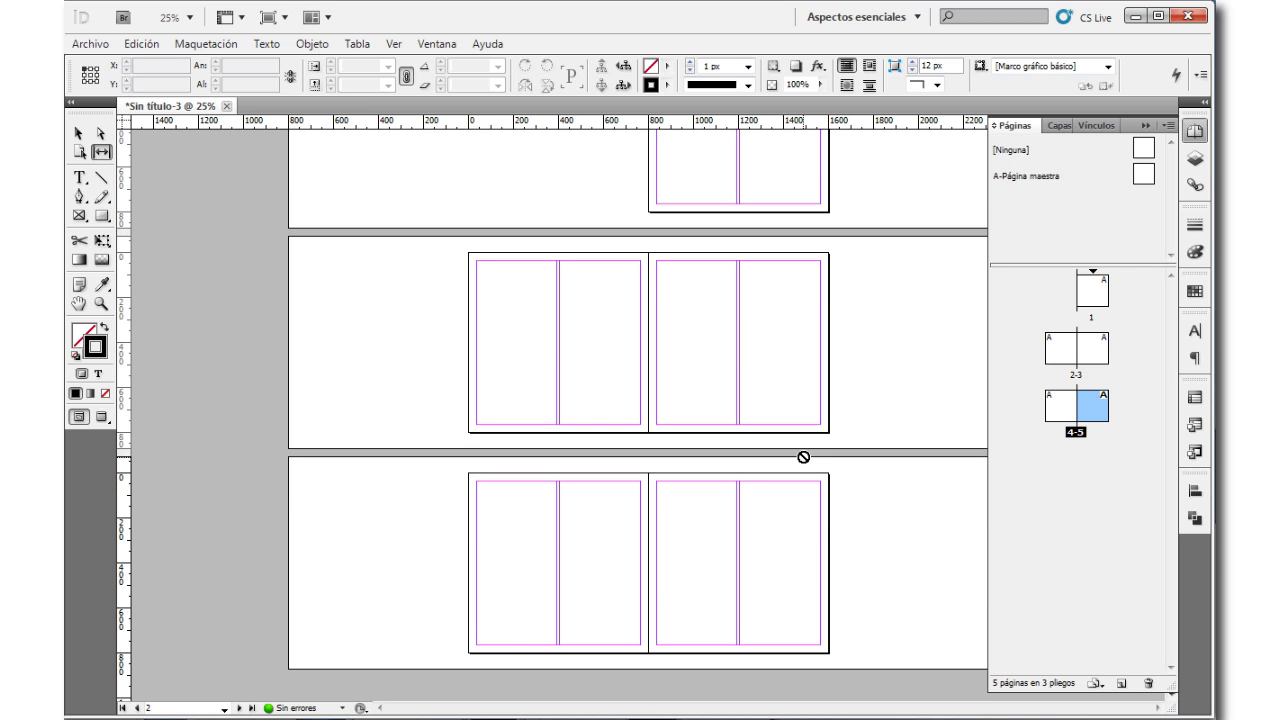
Step: Review the document setup settings and leave them without applying changes
click(90, 44)
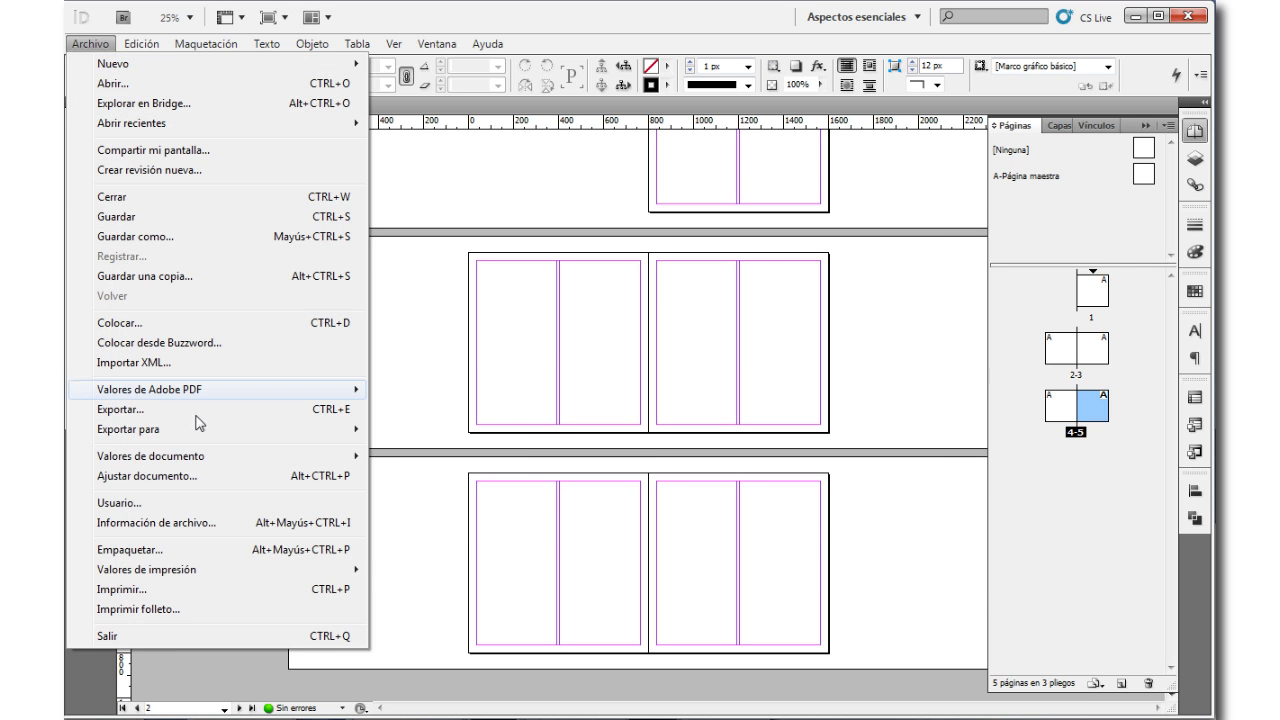
click(176, 478)
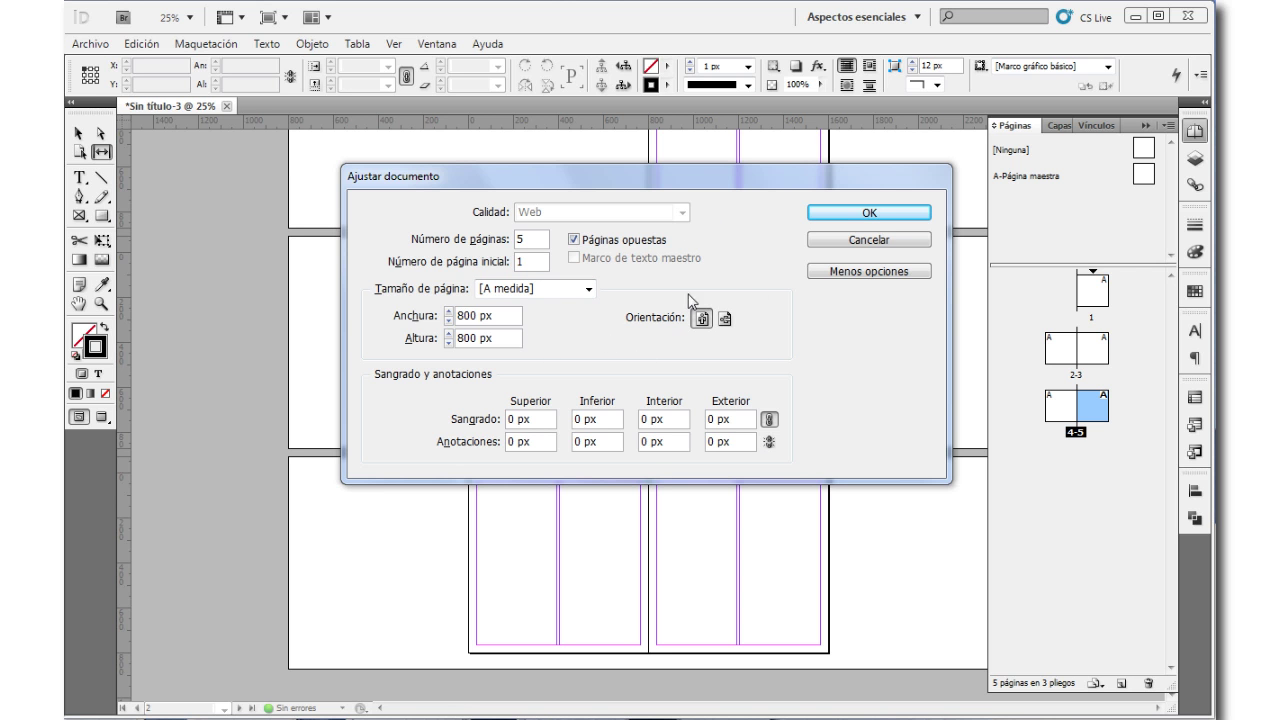
click(866, 242)
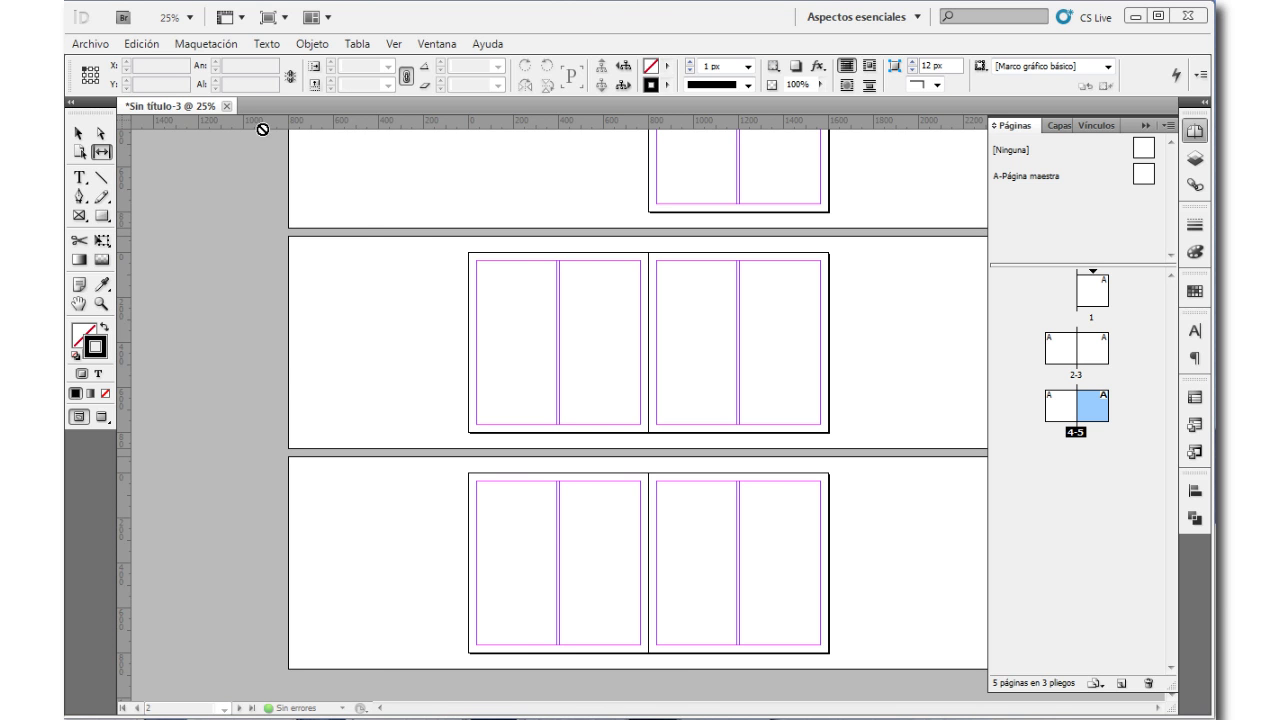
Step: Set the column gutter (Medianil) of page 5 to 20 px in its margins and columns settings
click(207, 44)
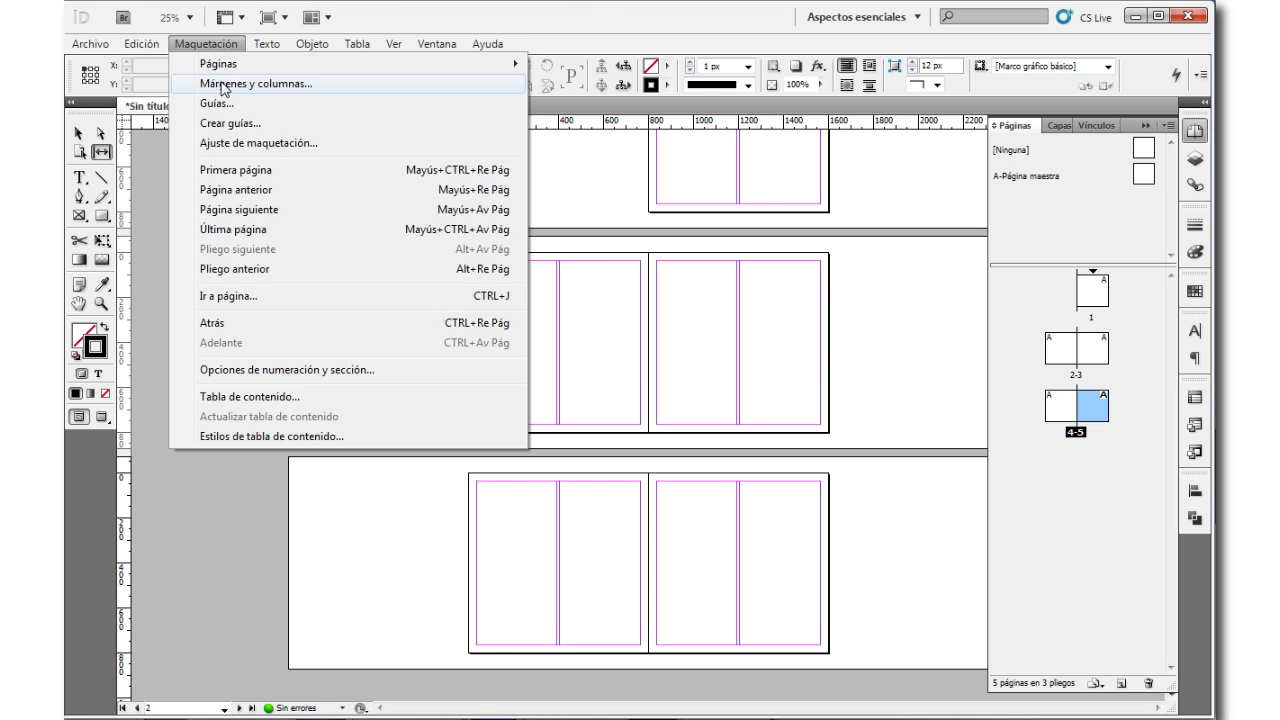
click(222, 86)
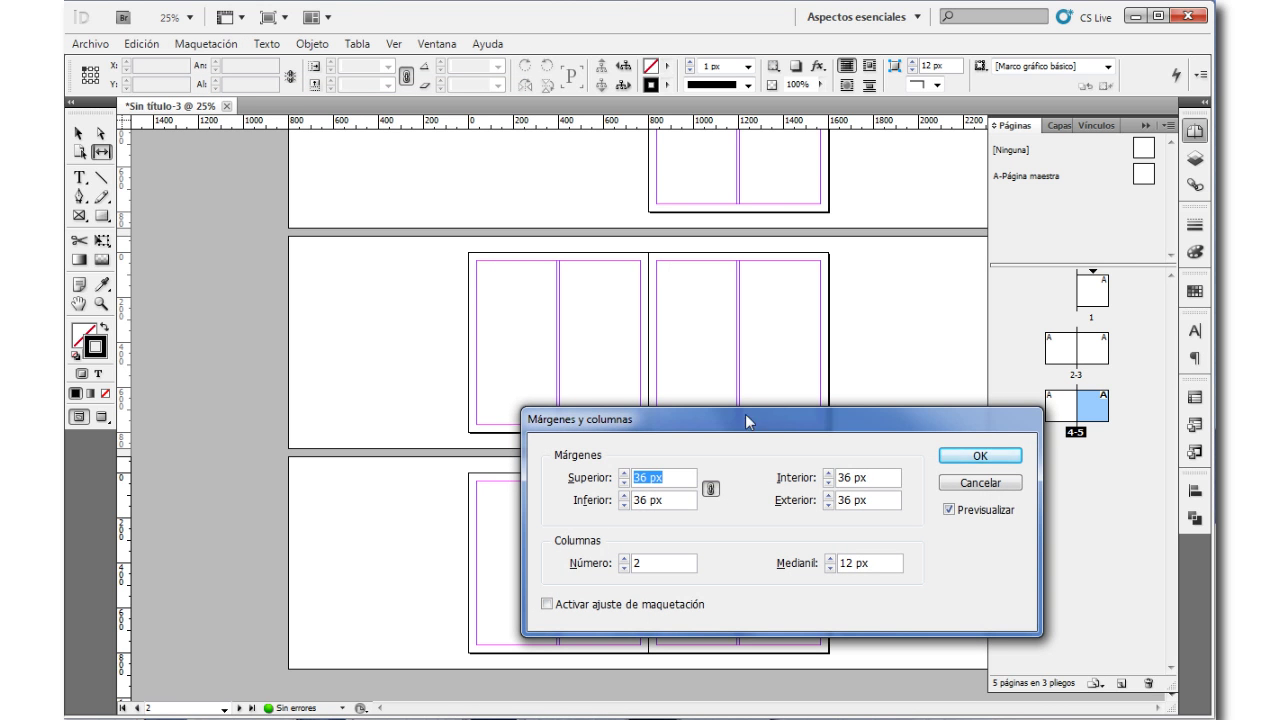
drag(762, 419, 606, 216)
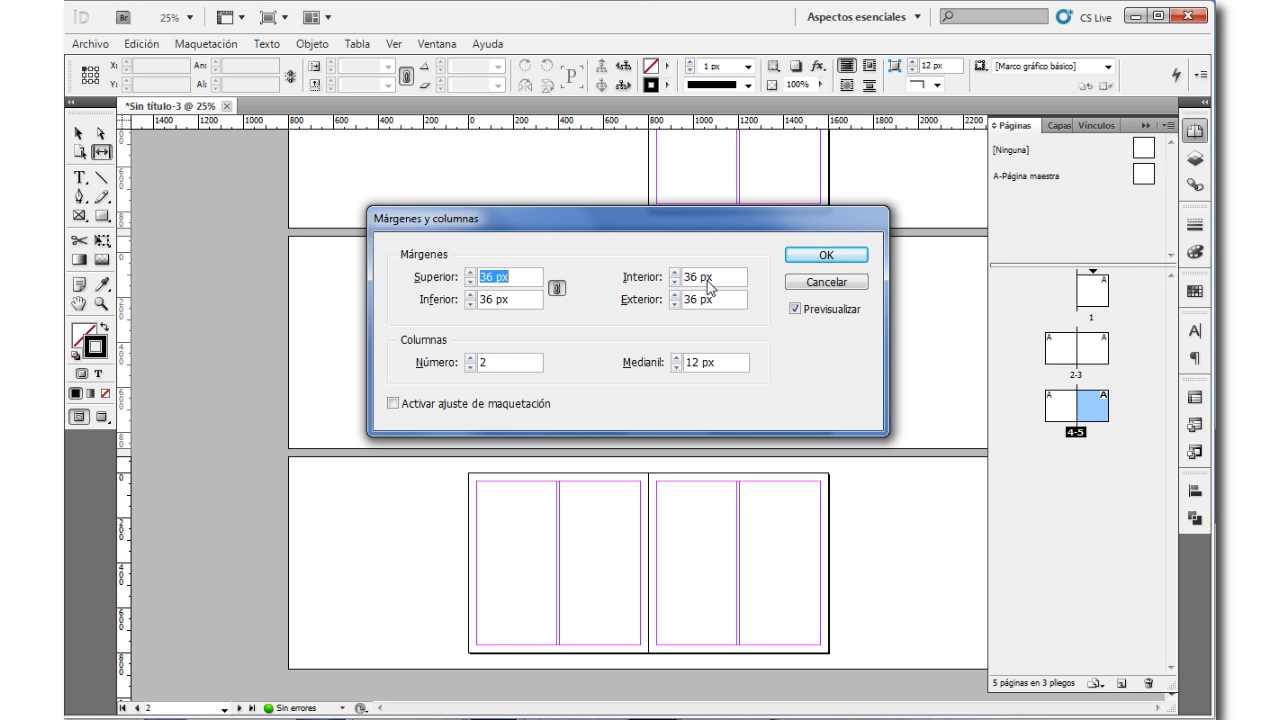
click(702, 365)
double_click(690, 363)
text(20)
click(802, 259)
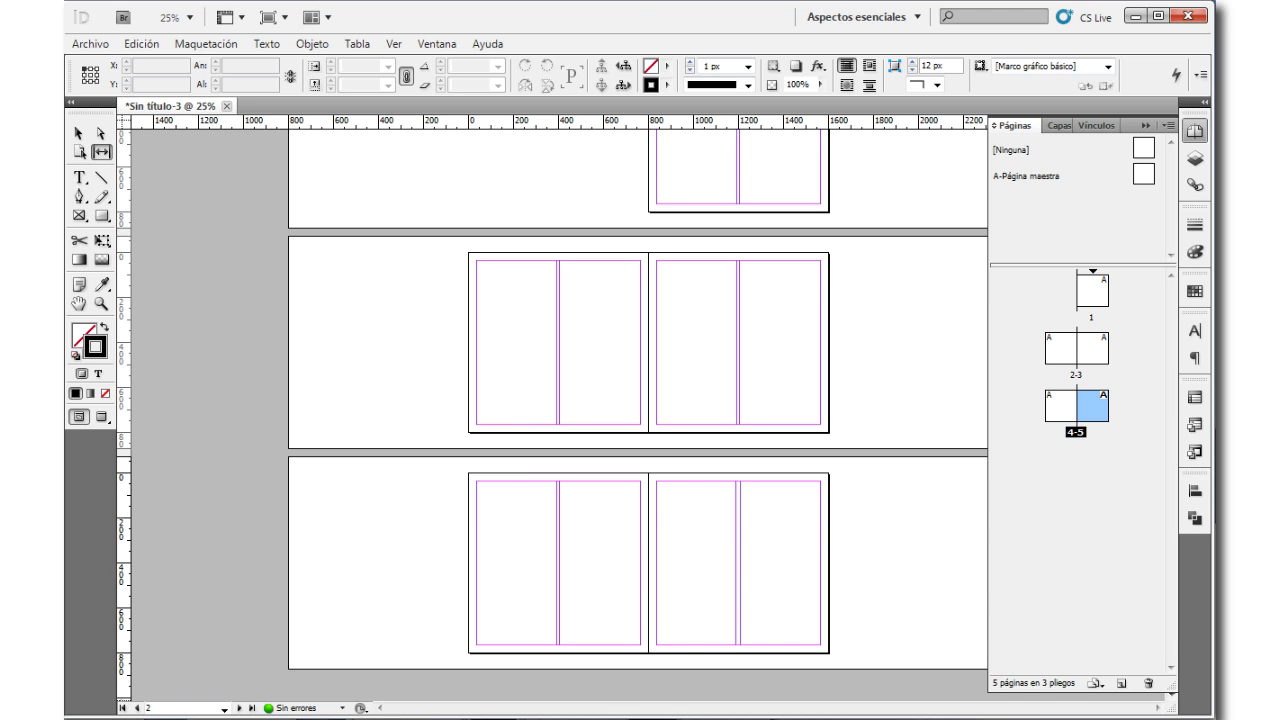
key(z)
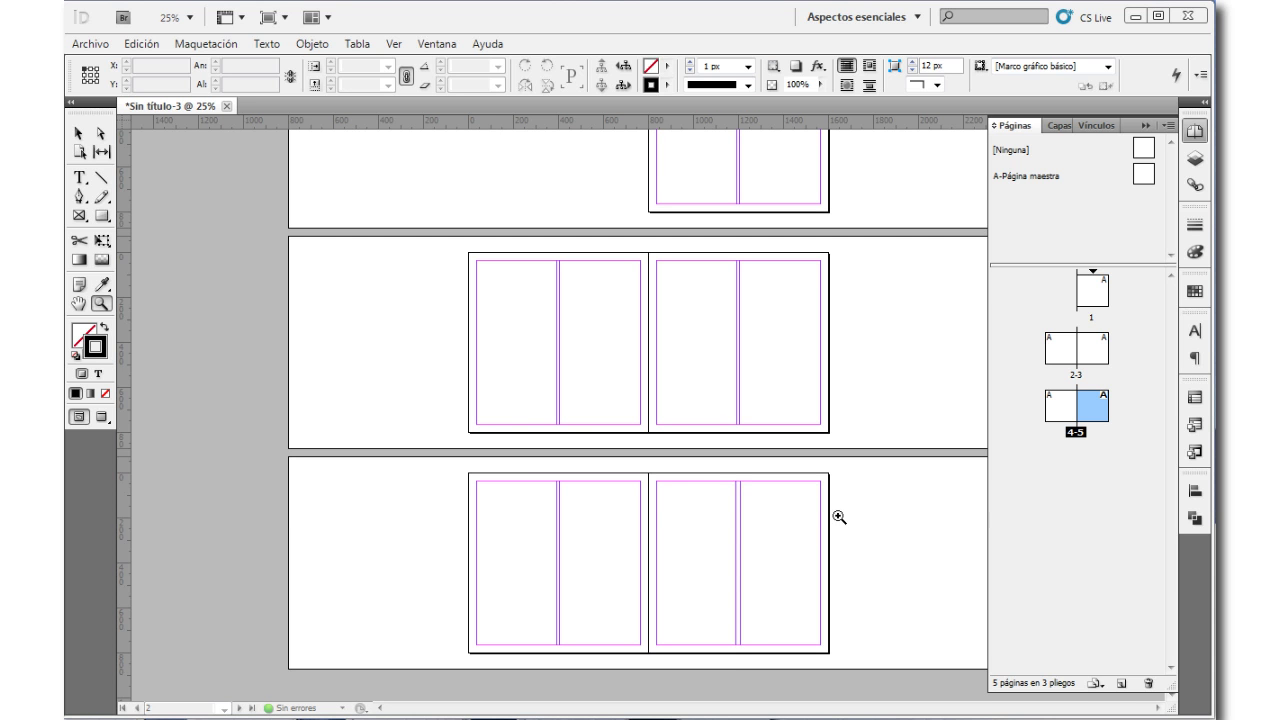
Step: Set the column gutter (Medianil) of pages 1 through 4 to 20 px in their margins and columns settings
click(78, 133)
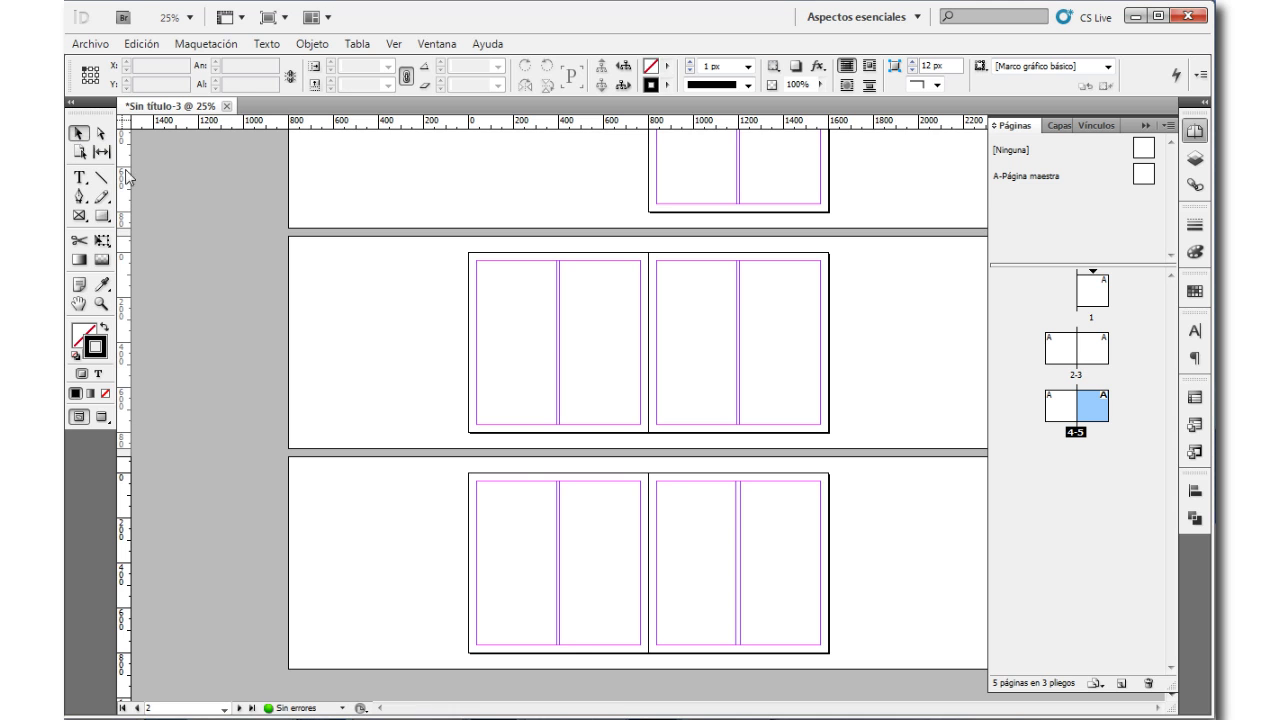
click(1066, 402)
shift+click(1093, 305)
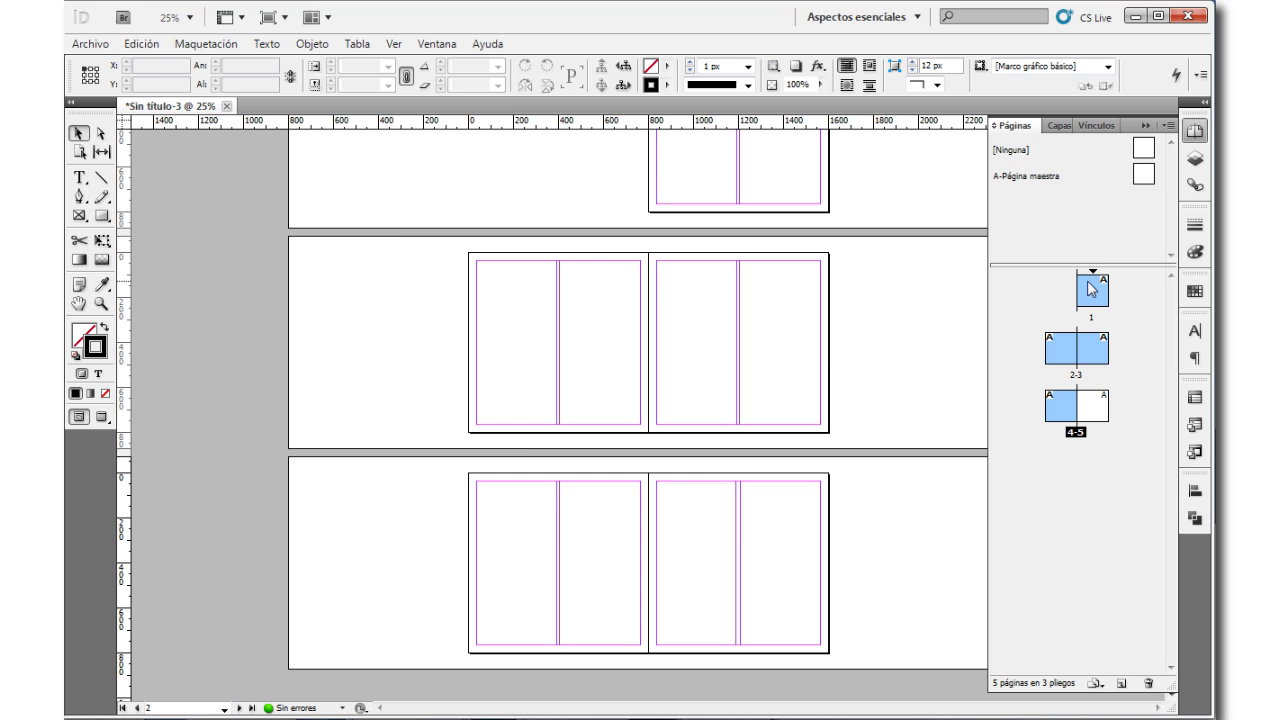
click(182, 44)
click(231, 84)
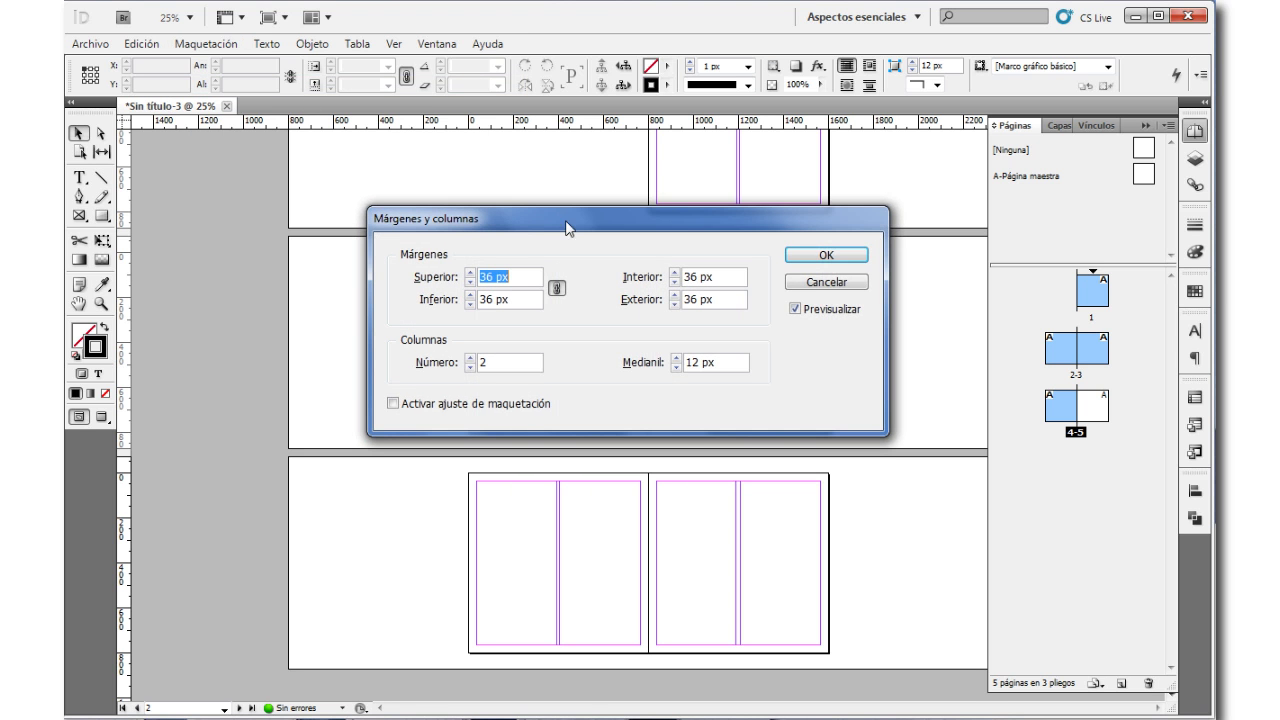
drag(697, 366, 673, 362)
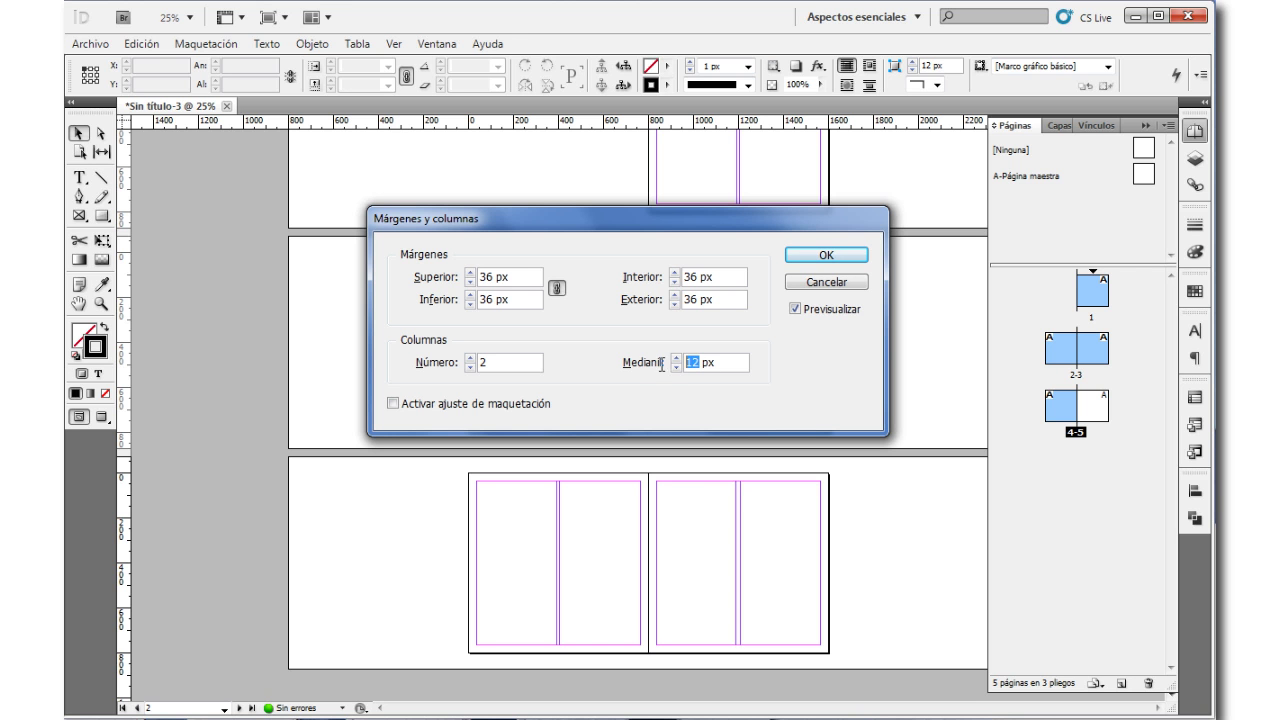
text(20)
click(834, 258)
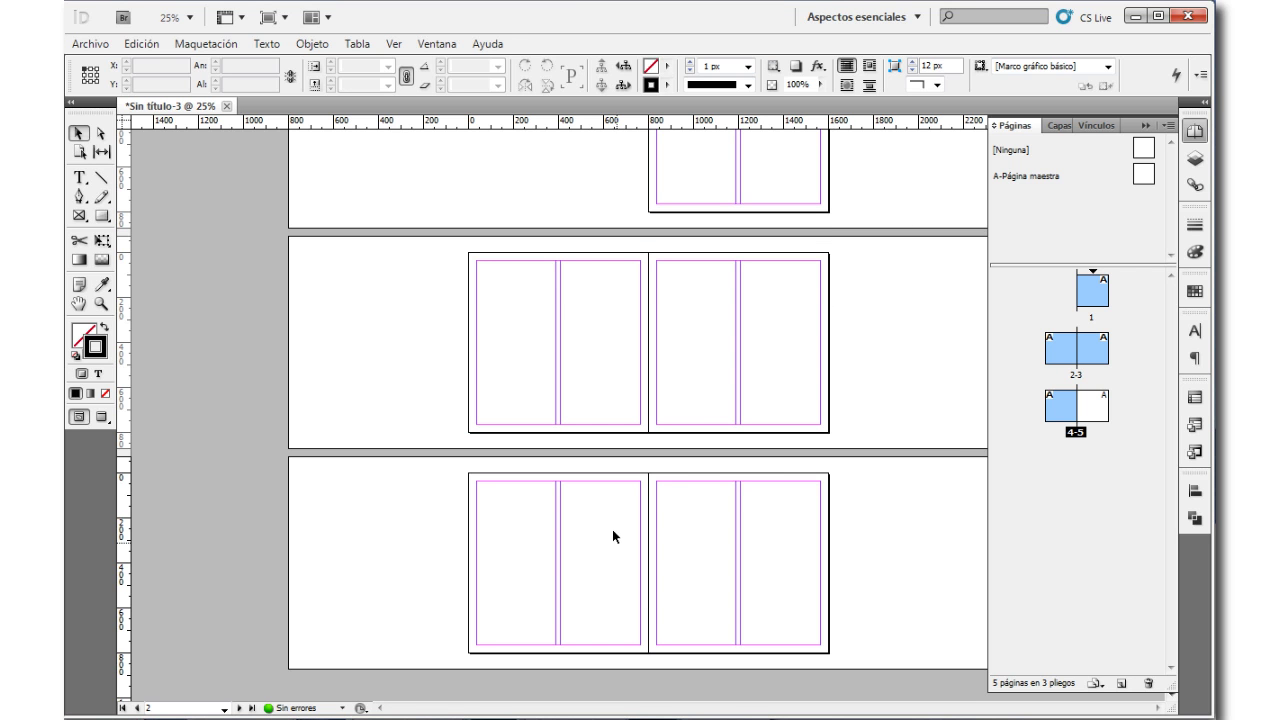
Step: Examine the column gutters across all spreads, selecting the pages one by one and pages 1 through 5 together
scroll(646, 429, up, 3)
scroll(729, 343, down, 3)
scroll(710, 429, up, 3)
scroll(854, 282, down, 3)
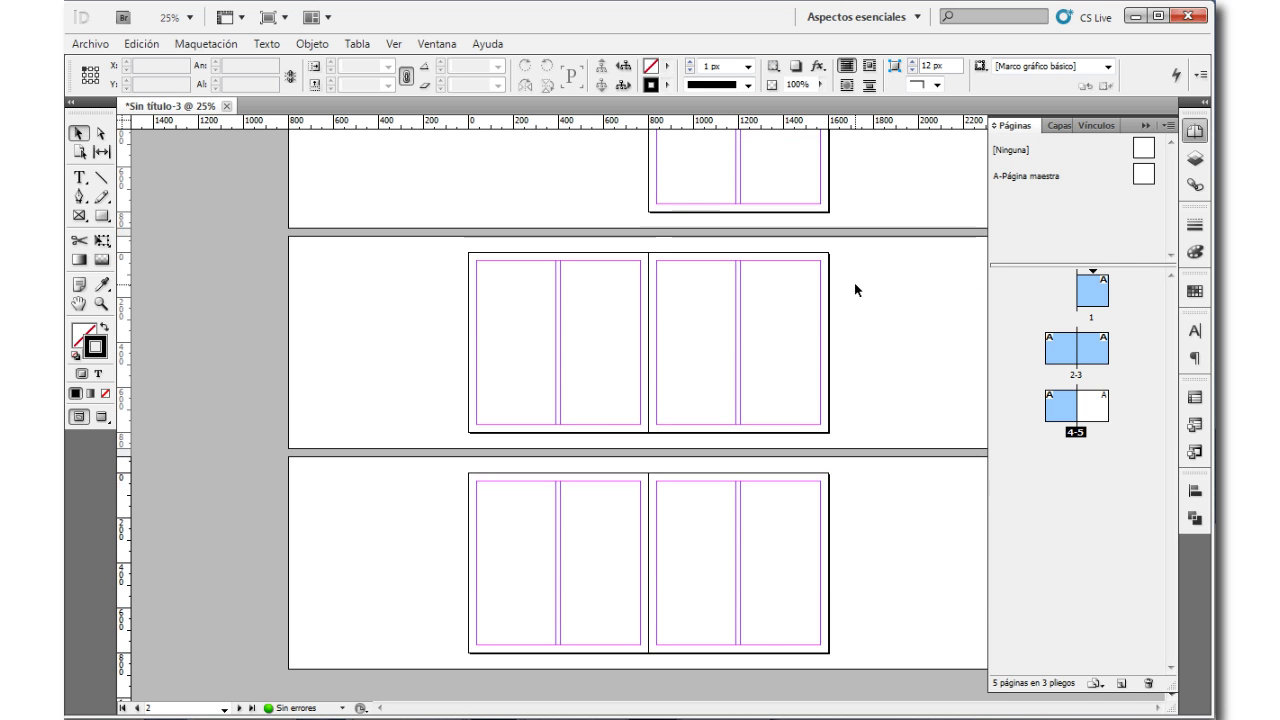
click(1096, 412)
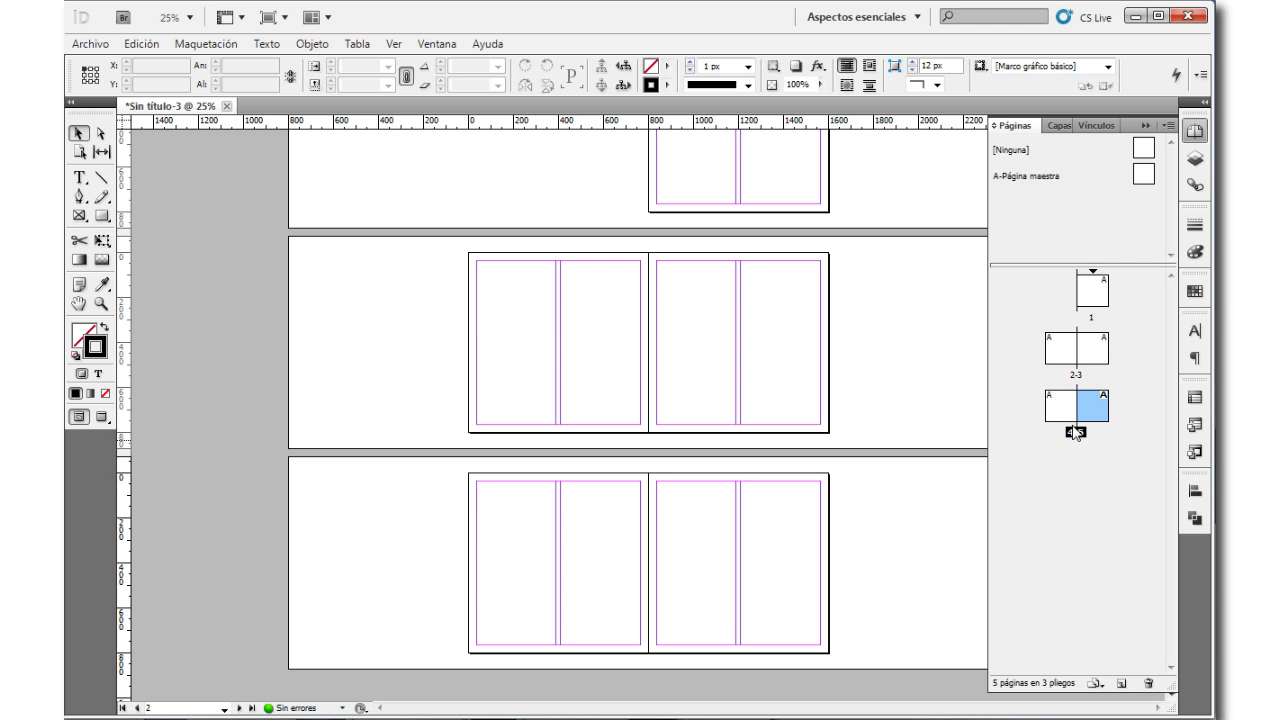
click(1062, 404)
click(1053, 349)
click(1099, 343)
click(1100, 292)
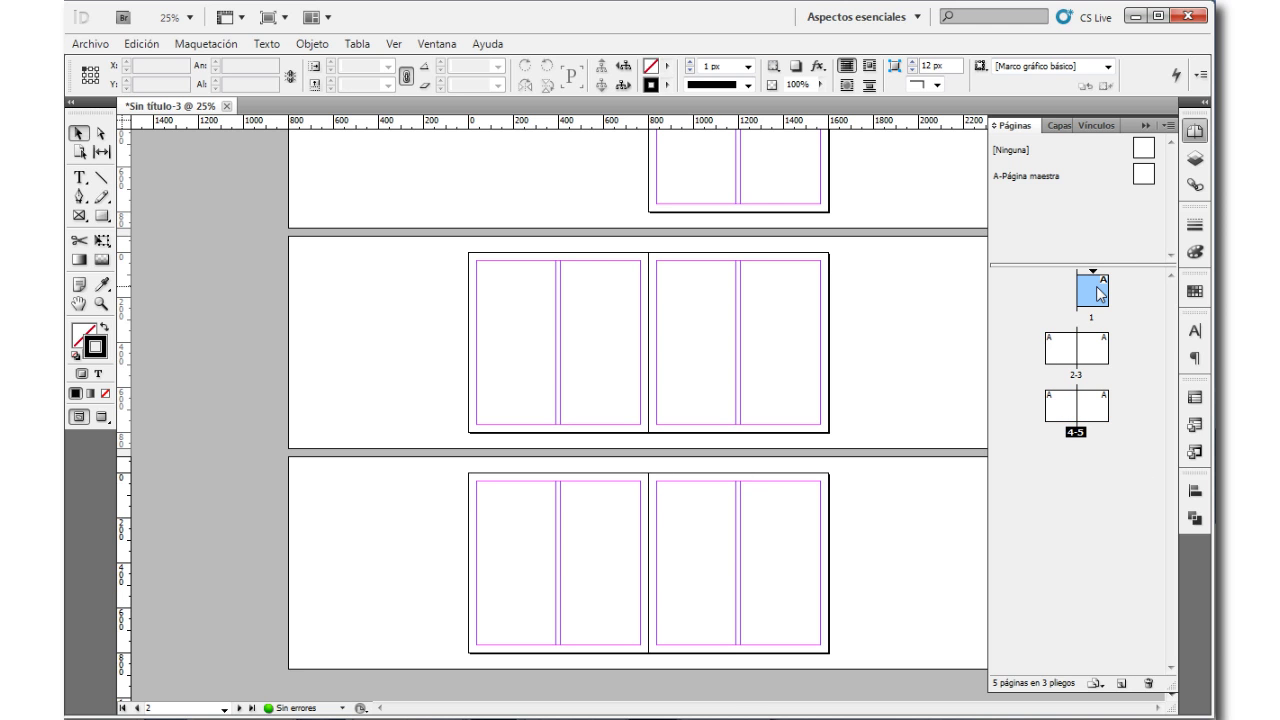
shift+click(1099, 410)
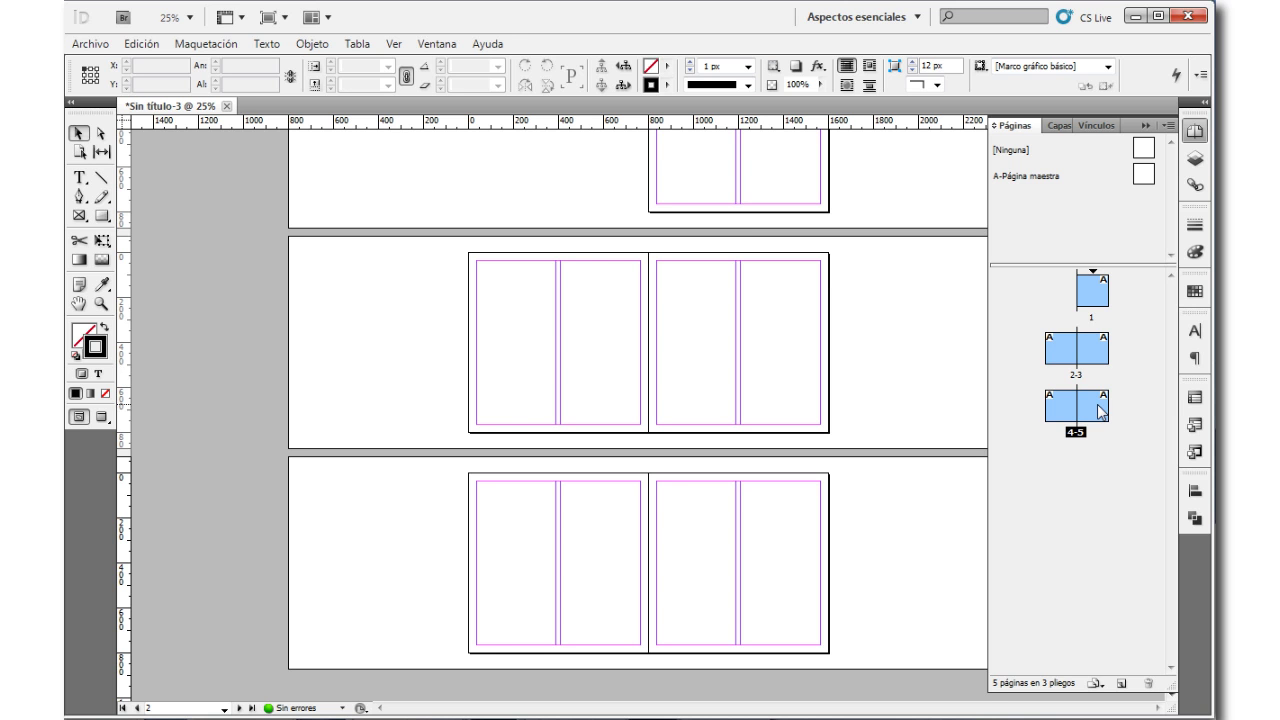
click(1113, 518)
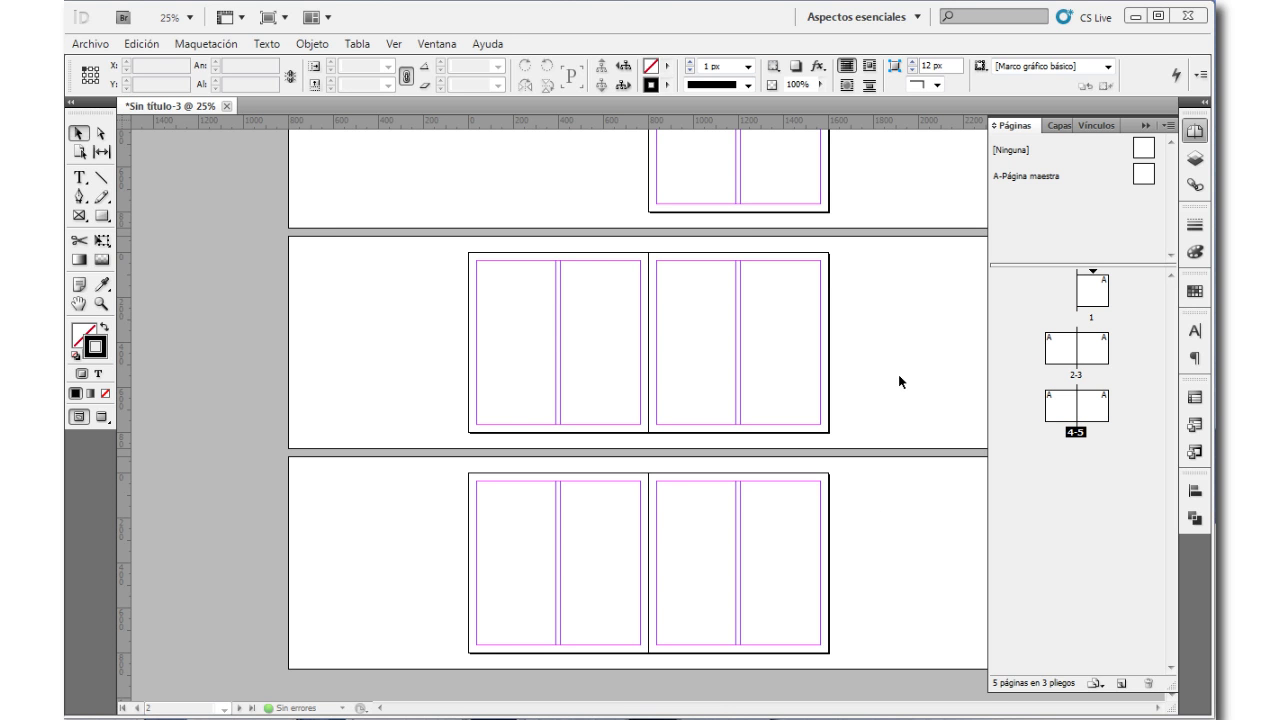
click(868, 360)
scroll(873, 370, up, 2)
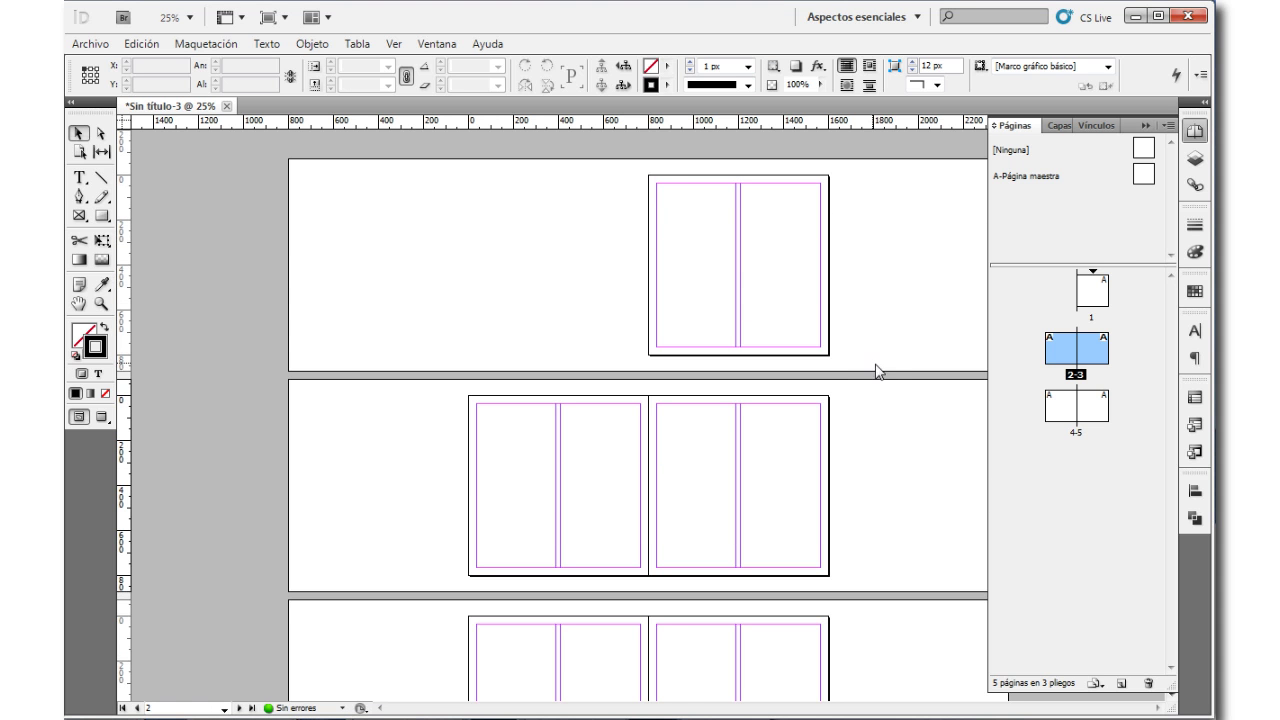
scroll(882, 376, down, 2)
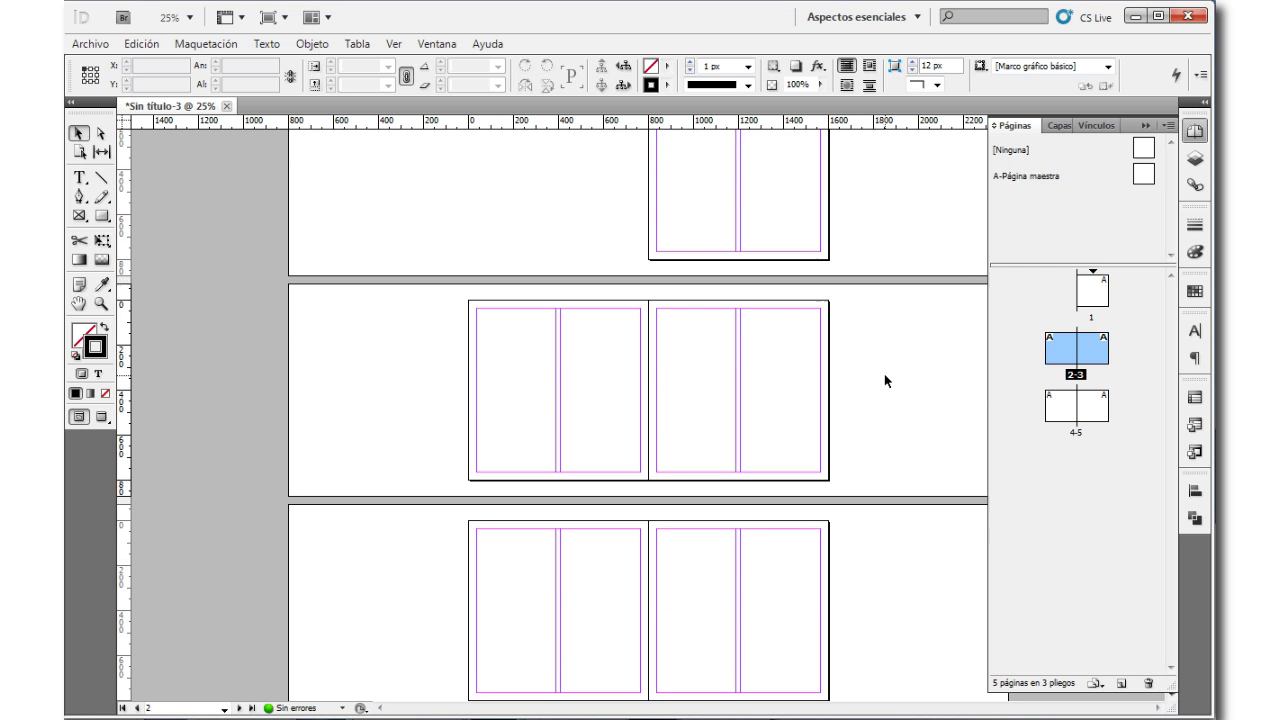
scroll(885, 380, up, 2)
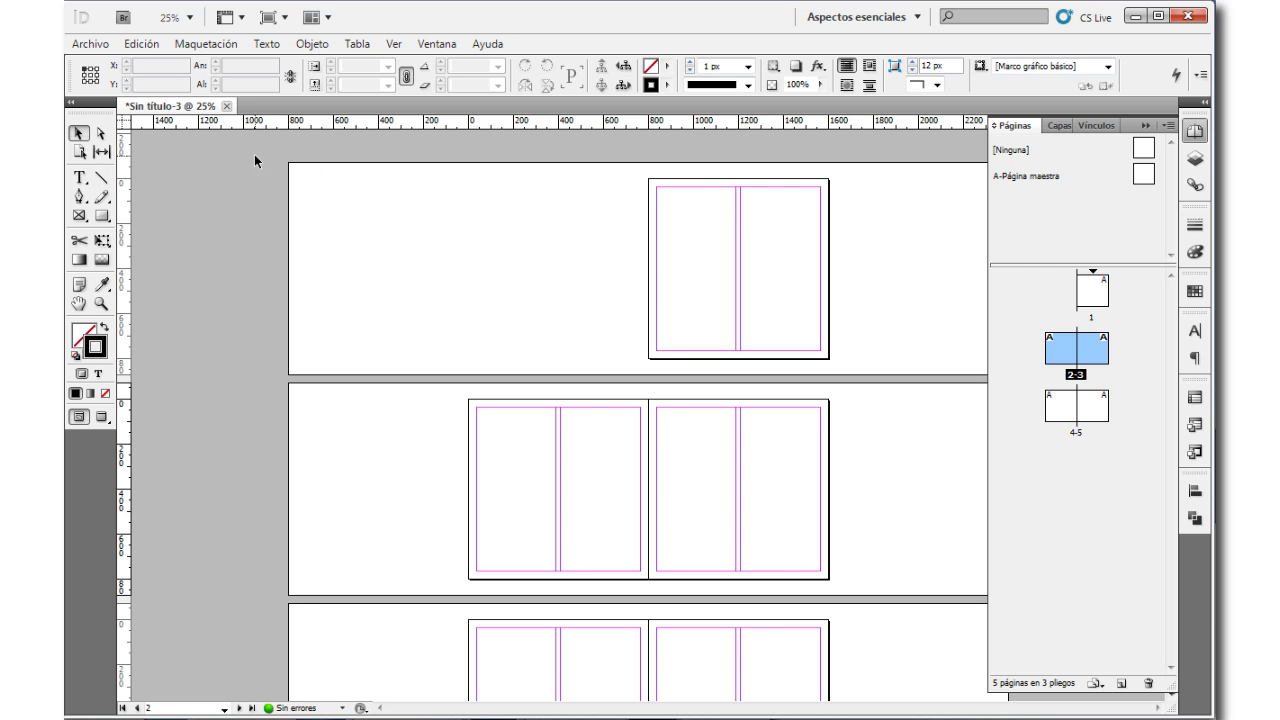
Step: Save the document as Ejercicio_1 in the Subunidad 3 folder, using the Documento de InDesign CS5.5 file type
click(92, 46)
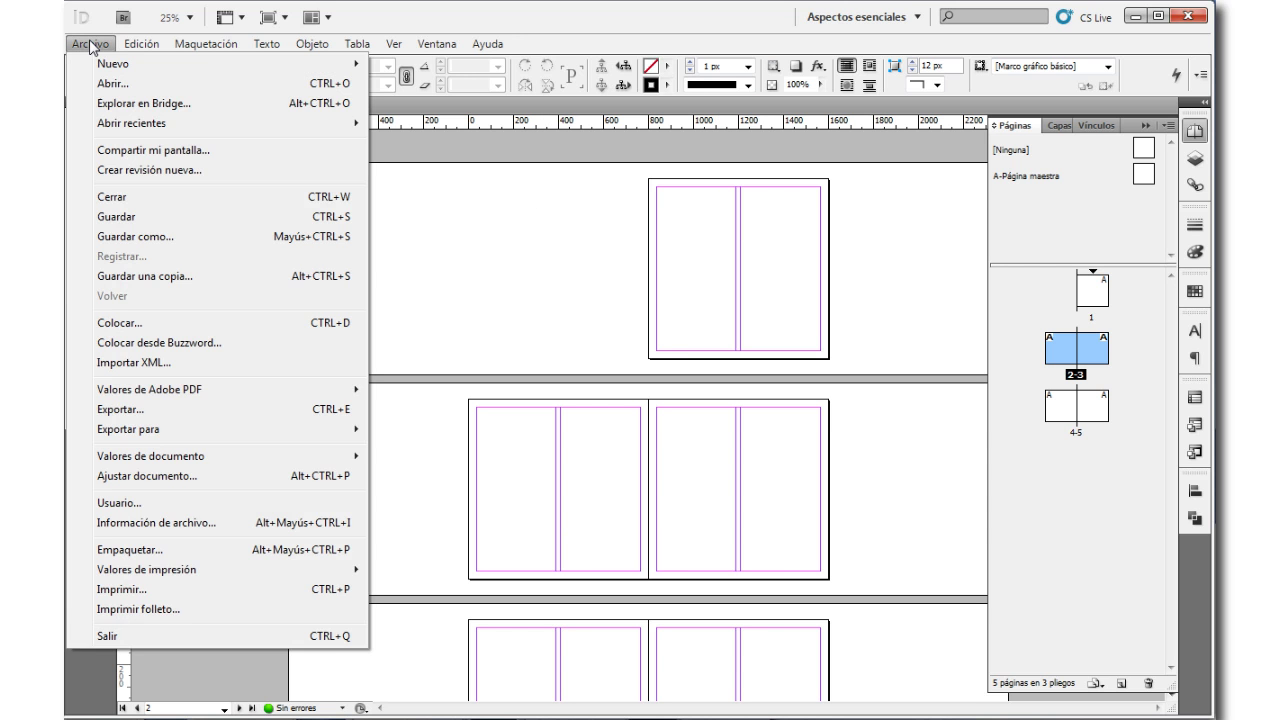
click(147, 217)
drag(632, 337, 481, 109)
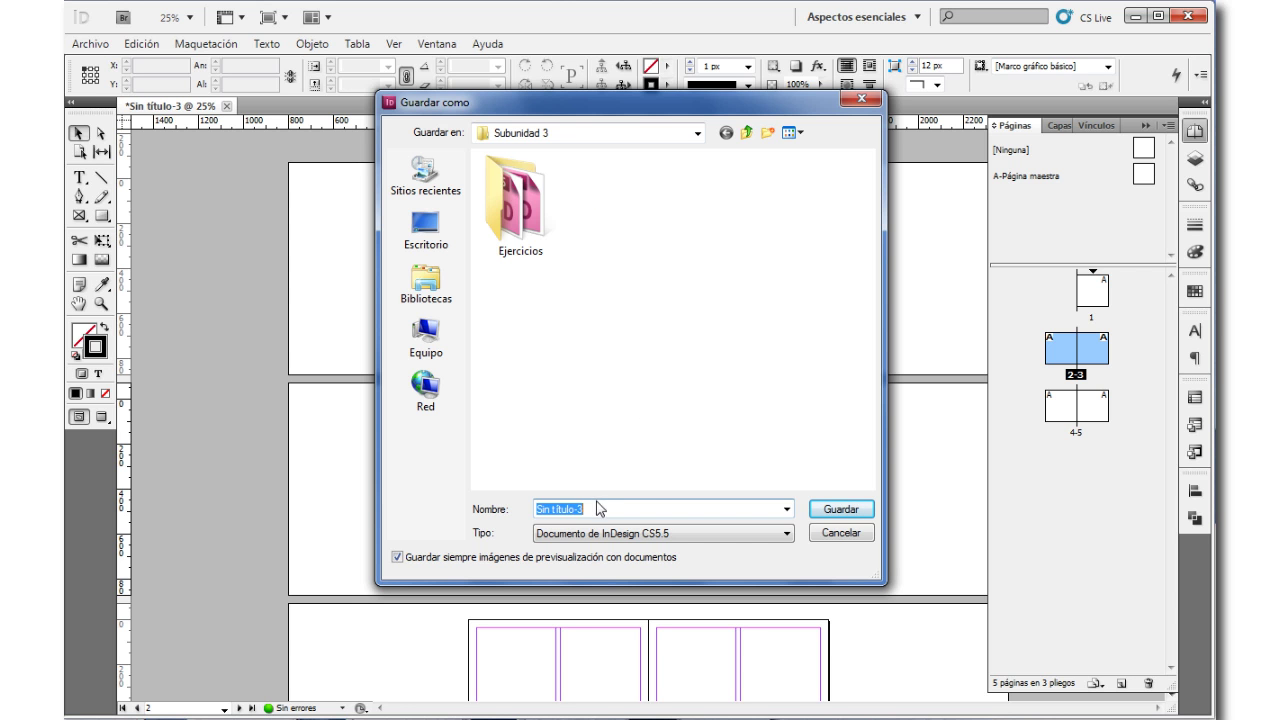
text(Ejer)
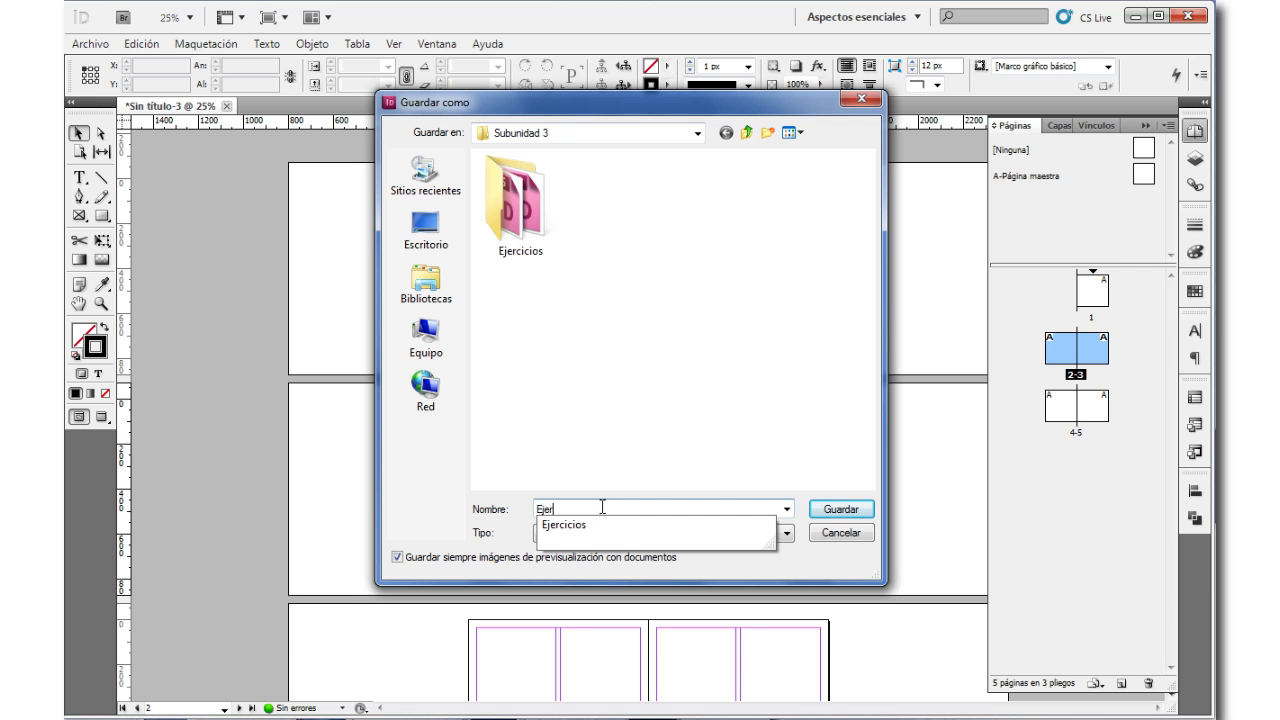
text(cicio_1)
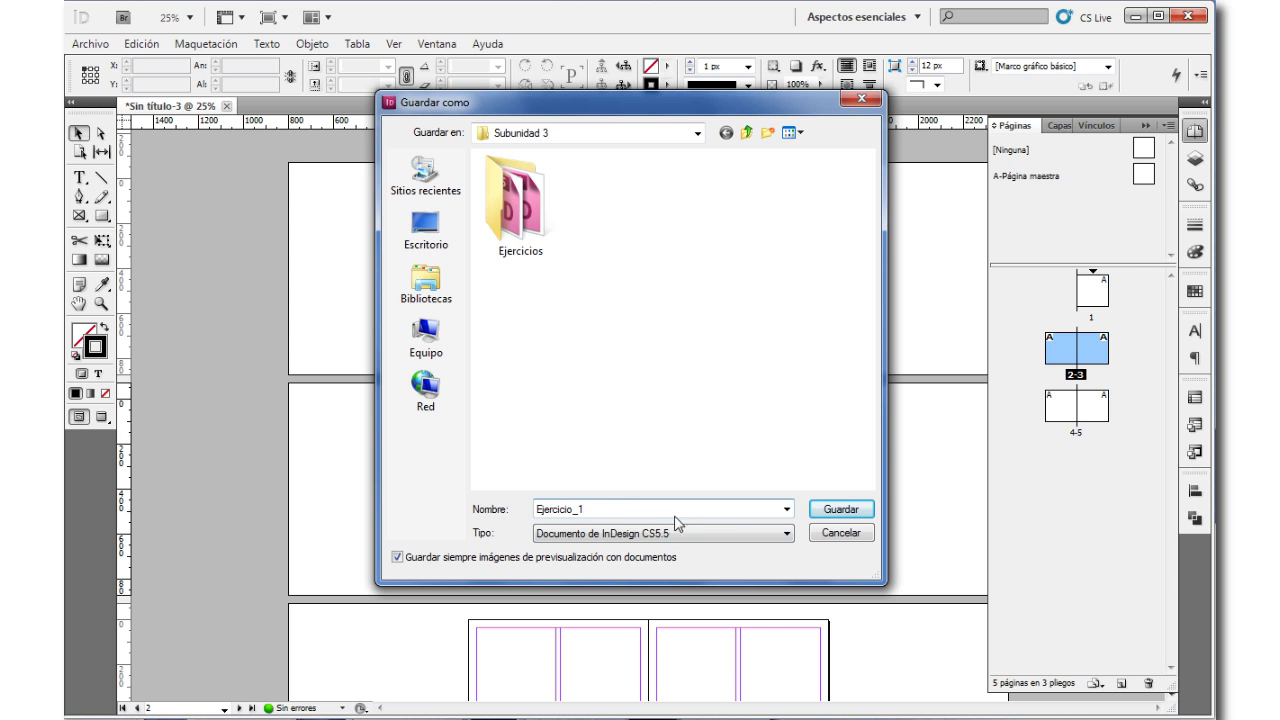
click(750, 531)
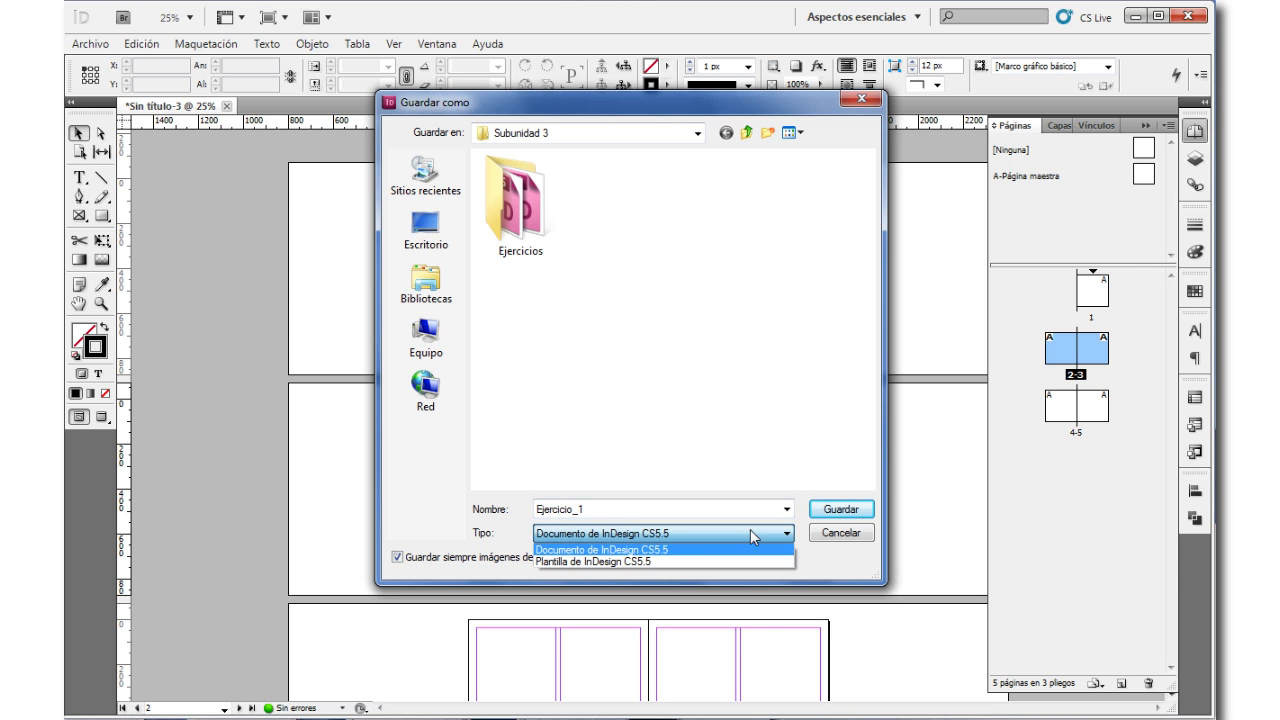
click(663, 552)
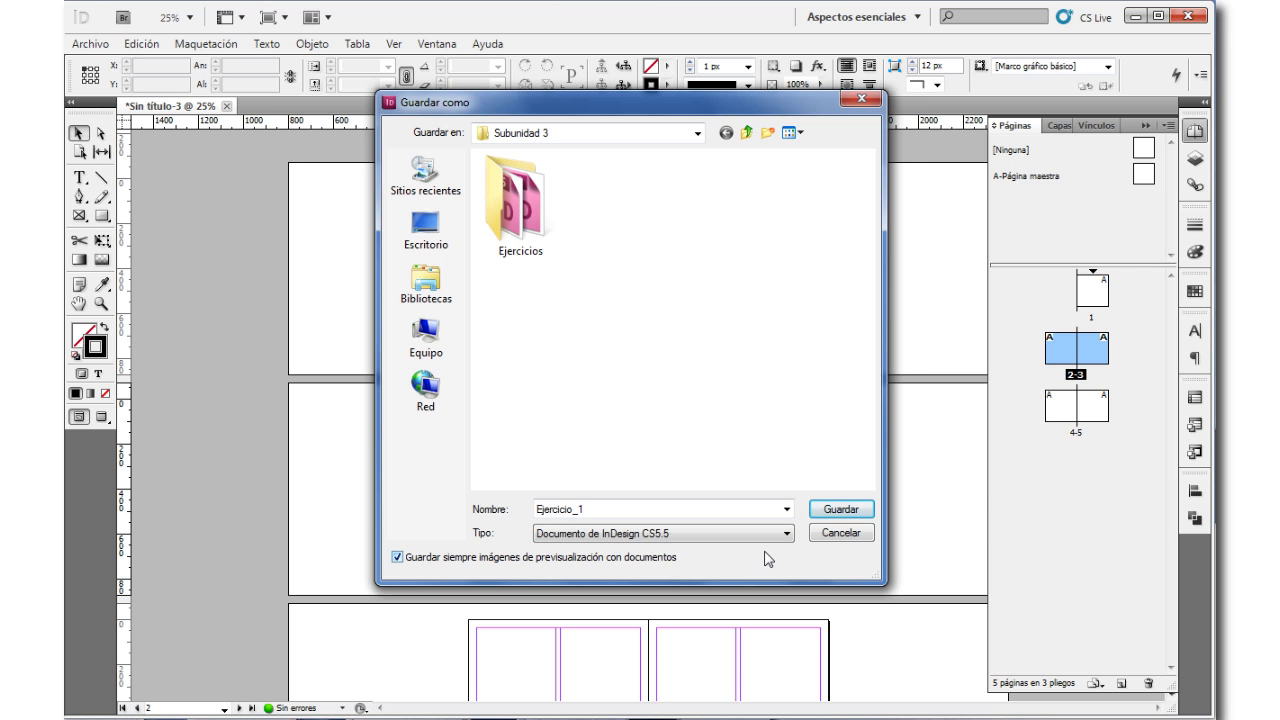
click(840, 510)
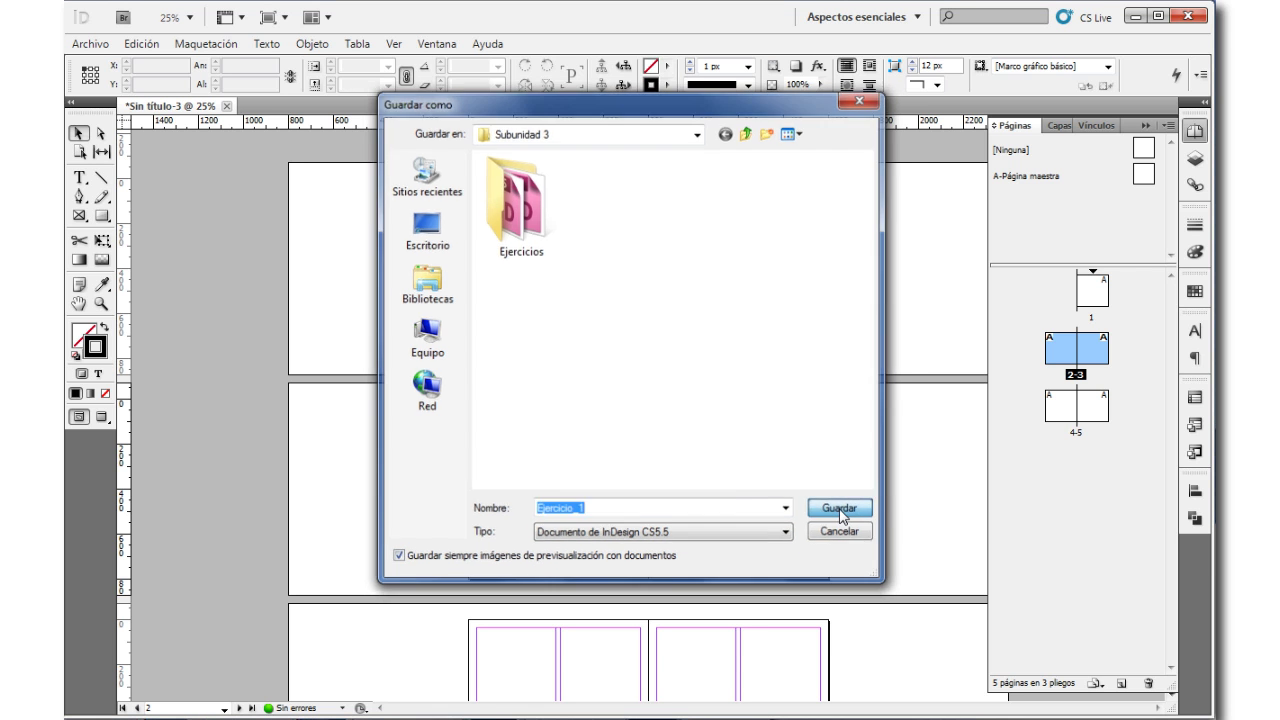